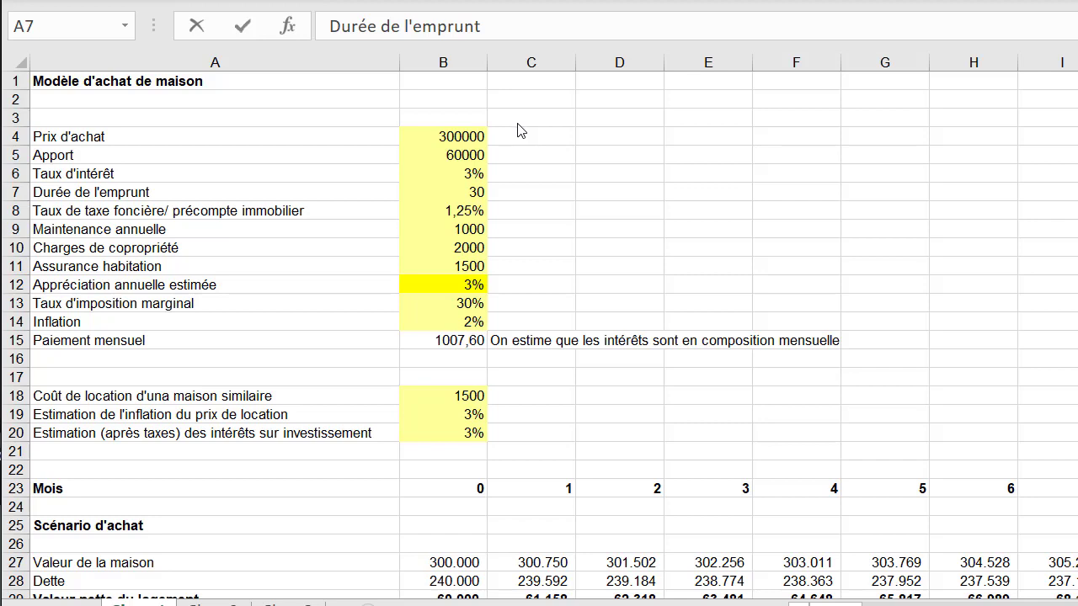
Review the purchase and loan inputs in B4:B8 and the monthly payment formula in B15.
left_click(468, 152)
left_click(468, 135)
left_click(468, 154)
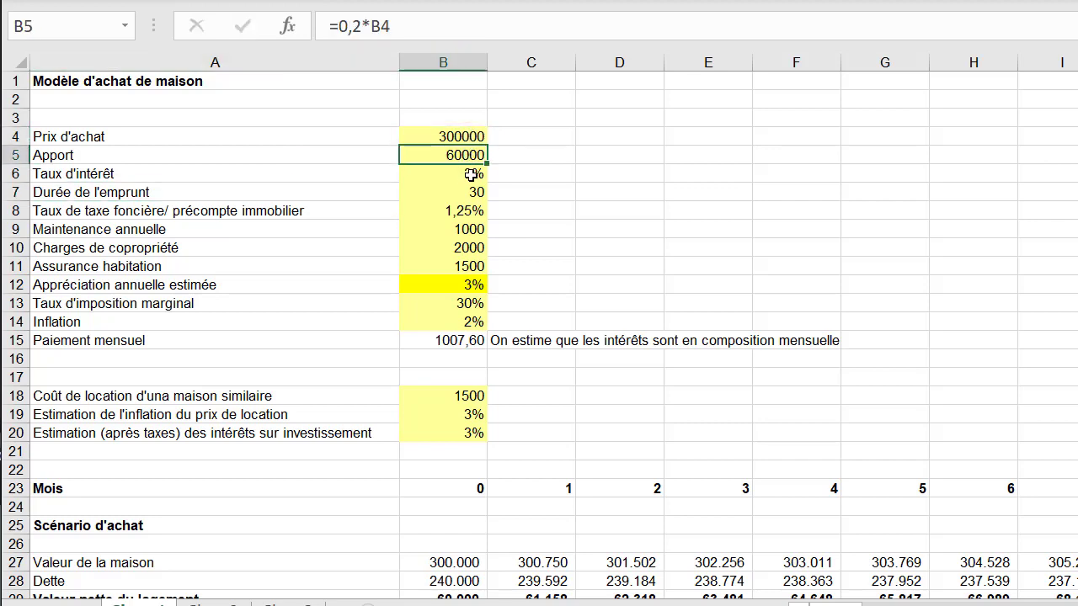
left_click(468, 173)
left_click(468, 191)
left_click(469, 211)
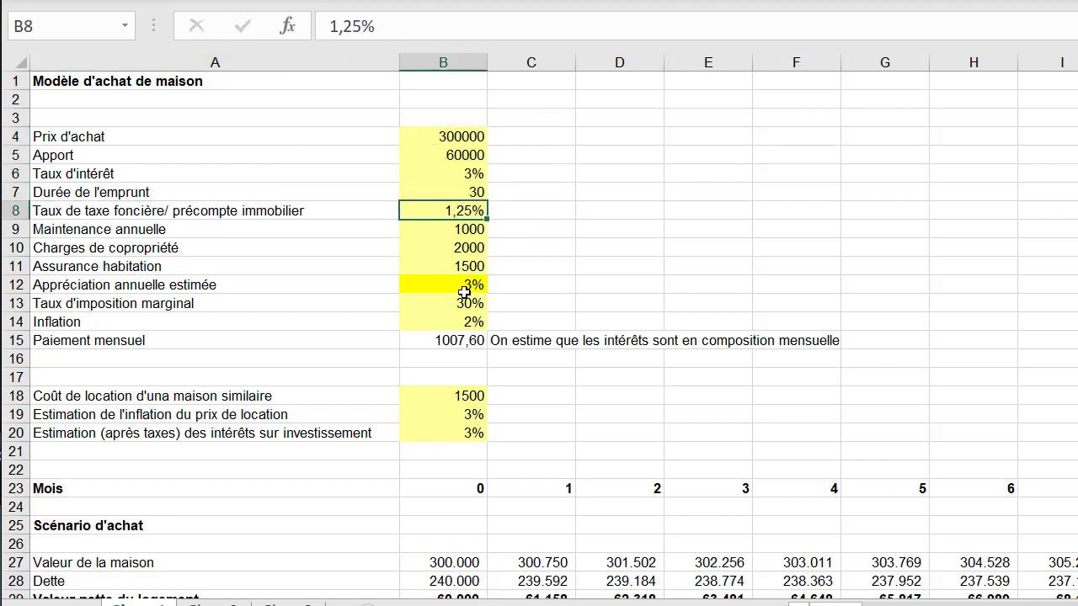
left_click(460, 340)
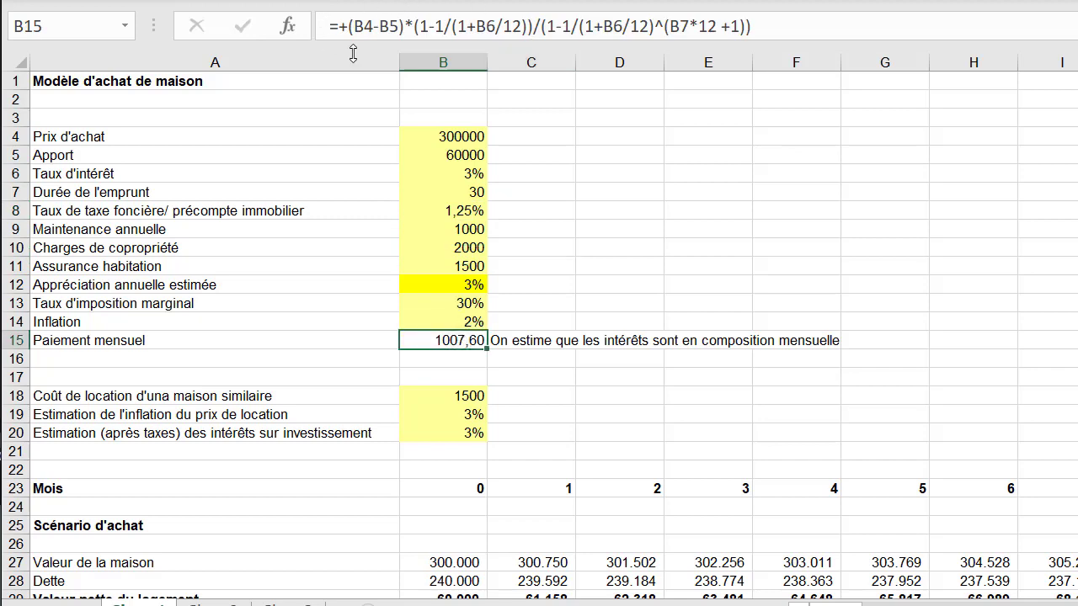
Examine one by one the purchase price, down payment, interest rate, loan term and property tax rate in B4:B8.
left_click(481, 135)
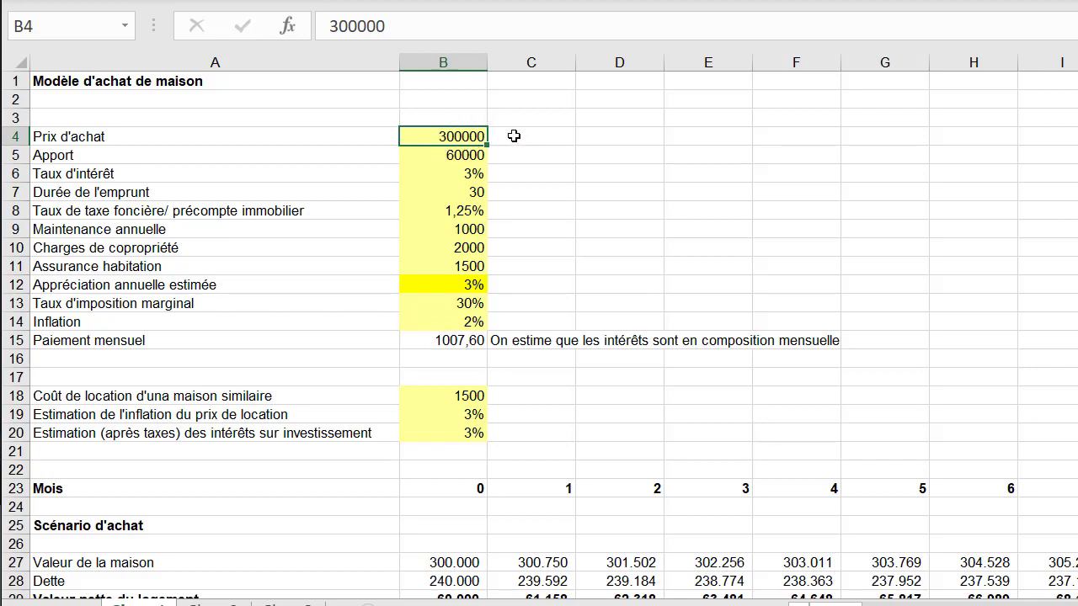
key("Down")
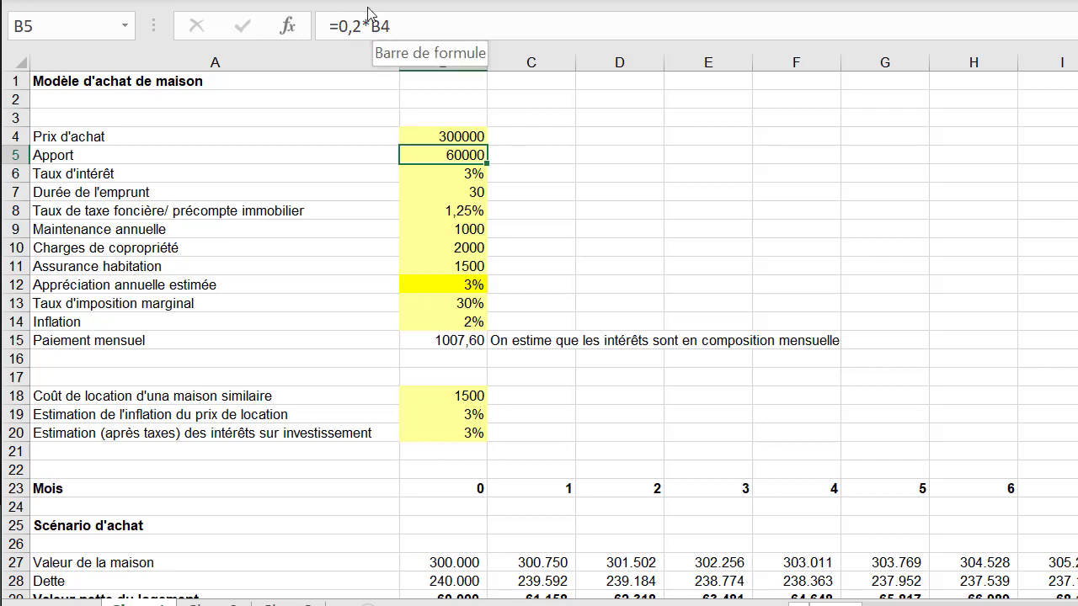
left_click(477, 173)
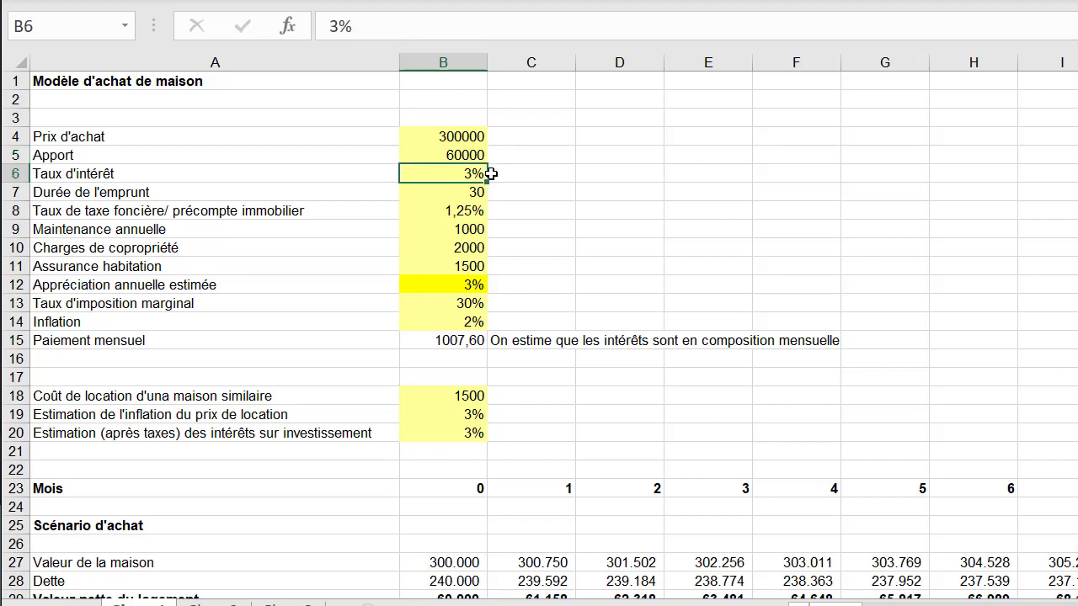
left_click(478, 192)
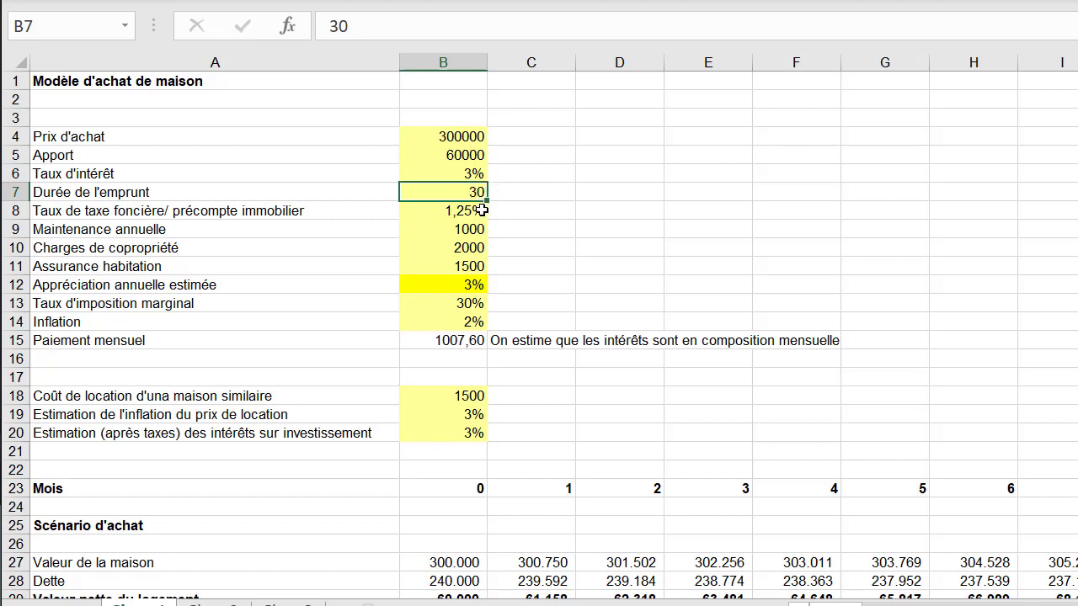
left_click(478, 211)
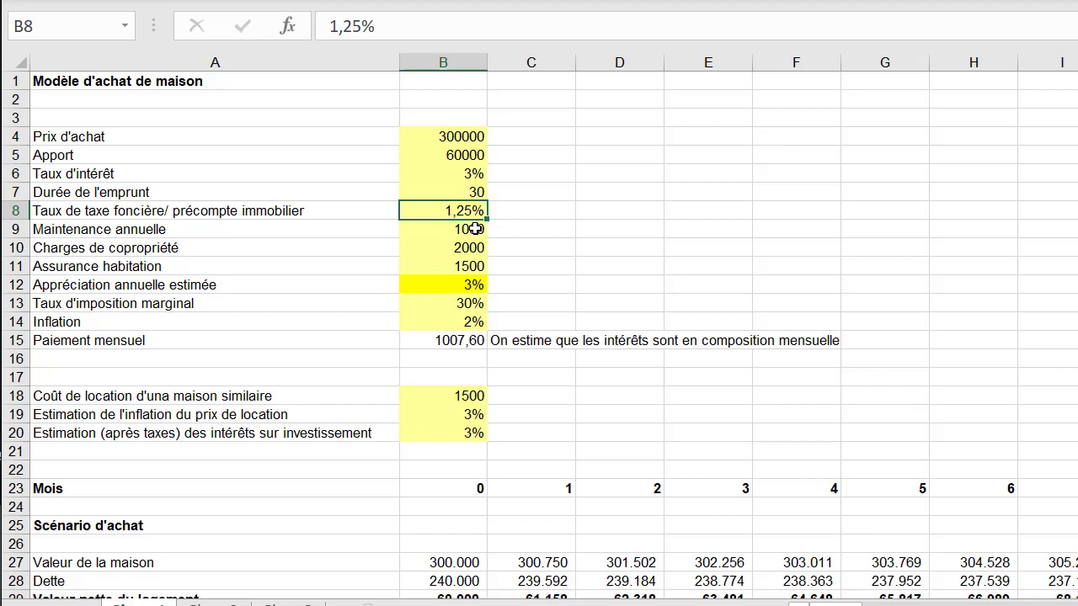
Examine the maintenance, co-ownership charges, home insurance, annual appreciation, marginal tax and inflation assumptions in B9:B14.
left_click(476, 231)
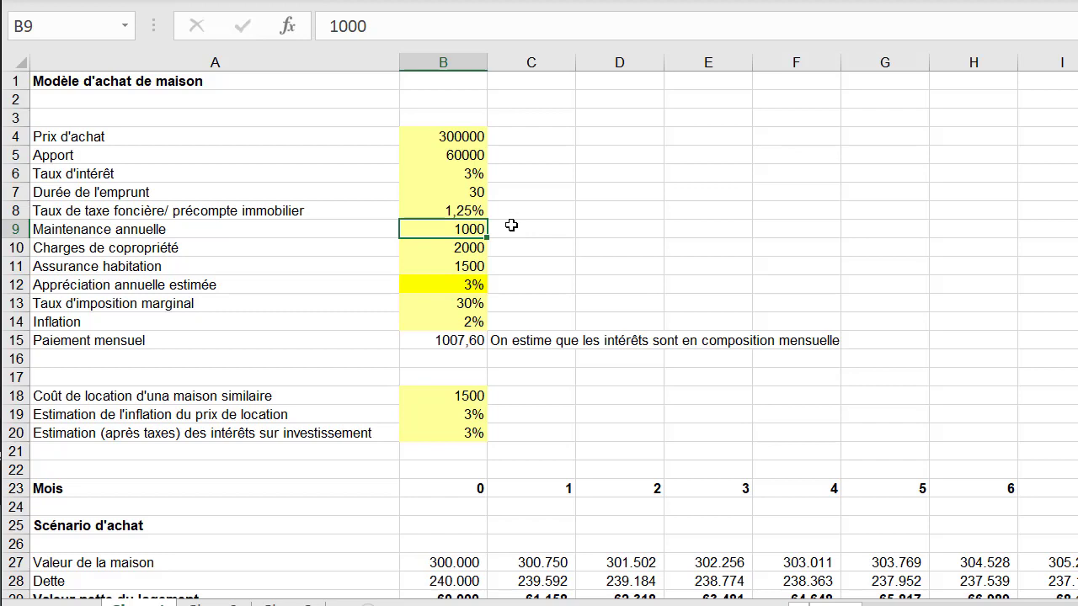
left_click(472, 248)
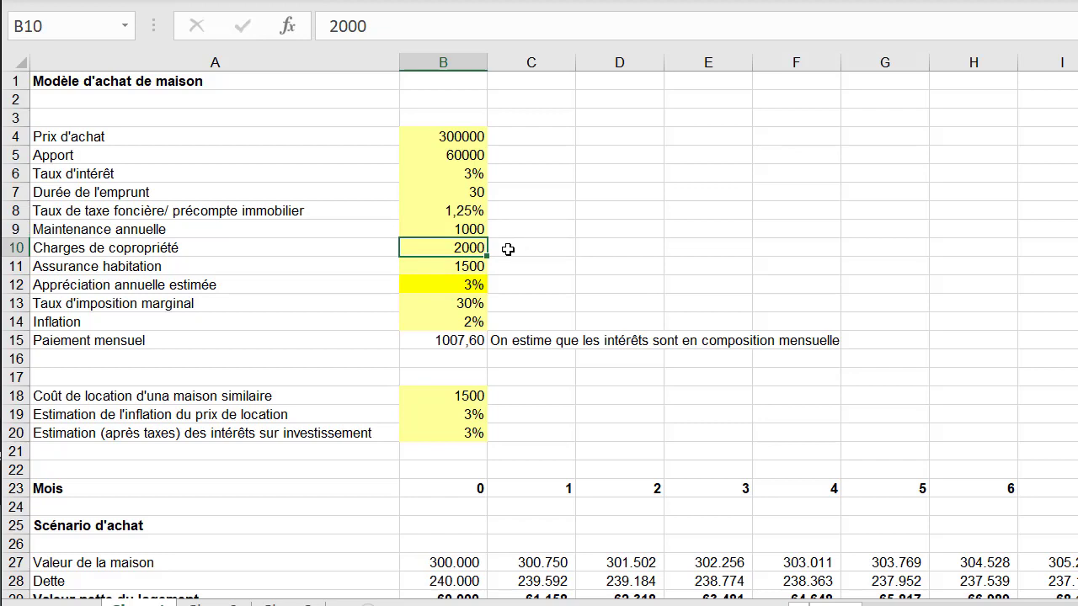
left_click(478, 266)
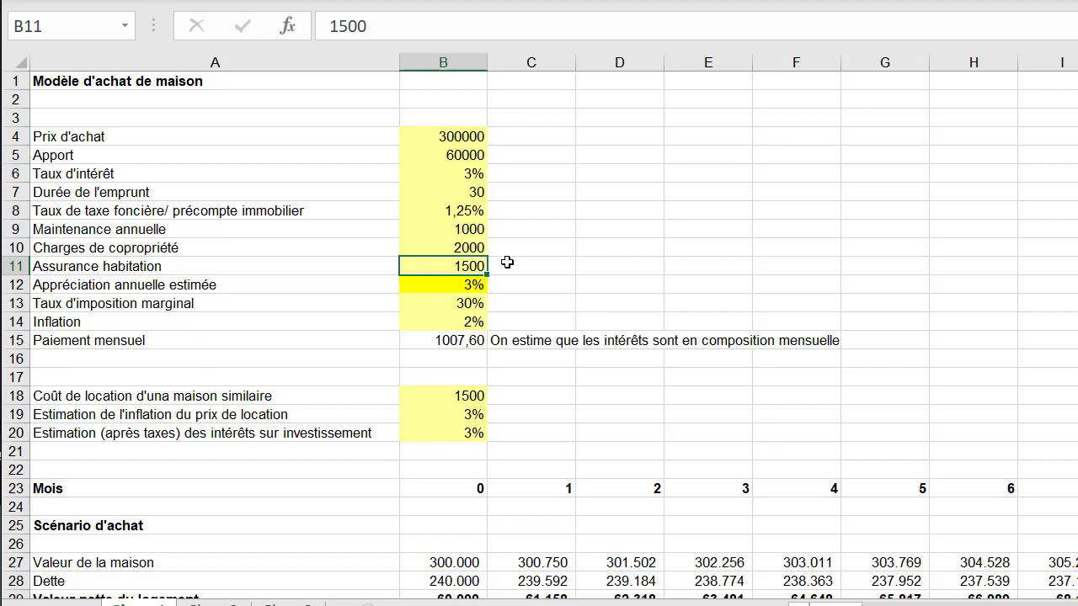
left_click(476, 286)
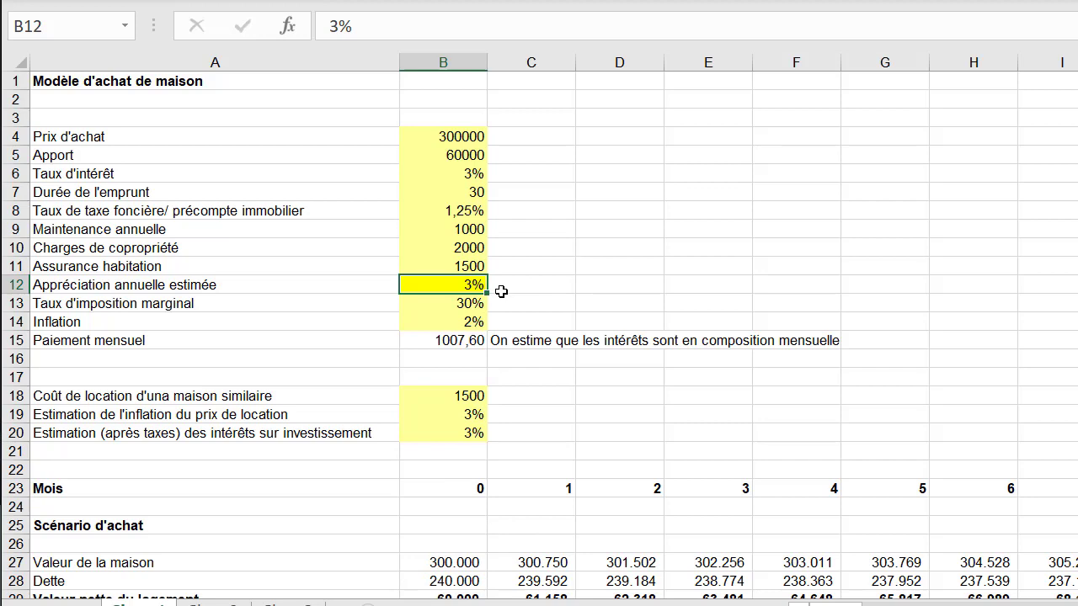
left_click(473, 302)
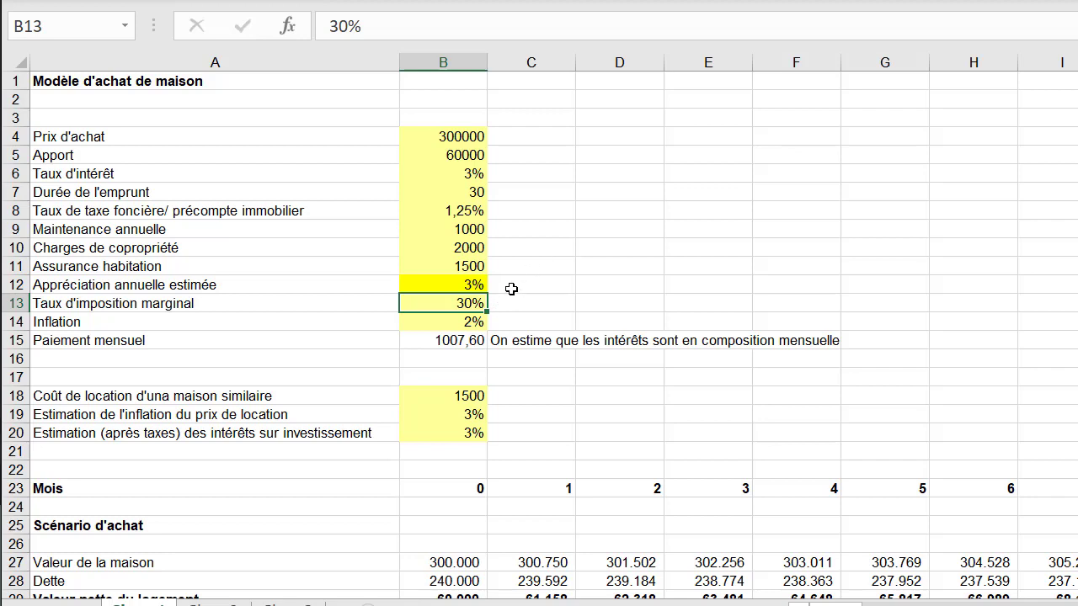
left_click(474, 320)
left_click(476, 304)
left_click(477, 320)
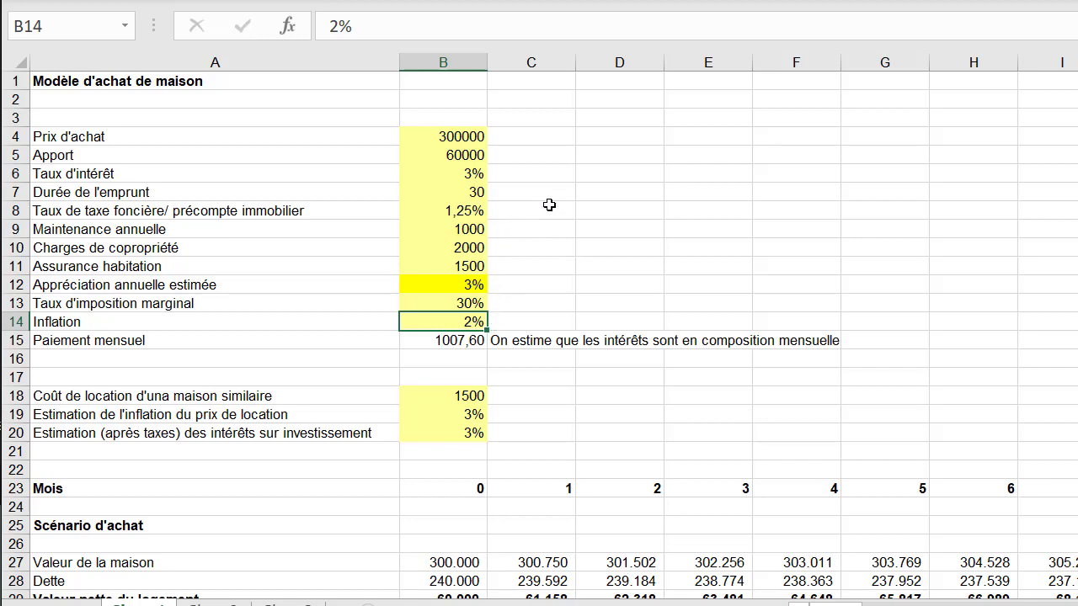
Inspect the monthly payment formula in B15 and the input cells it references.
left_click(466, 339)
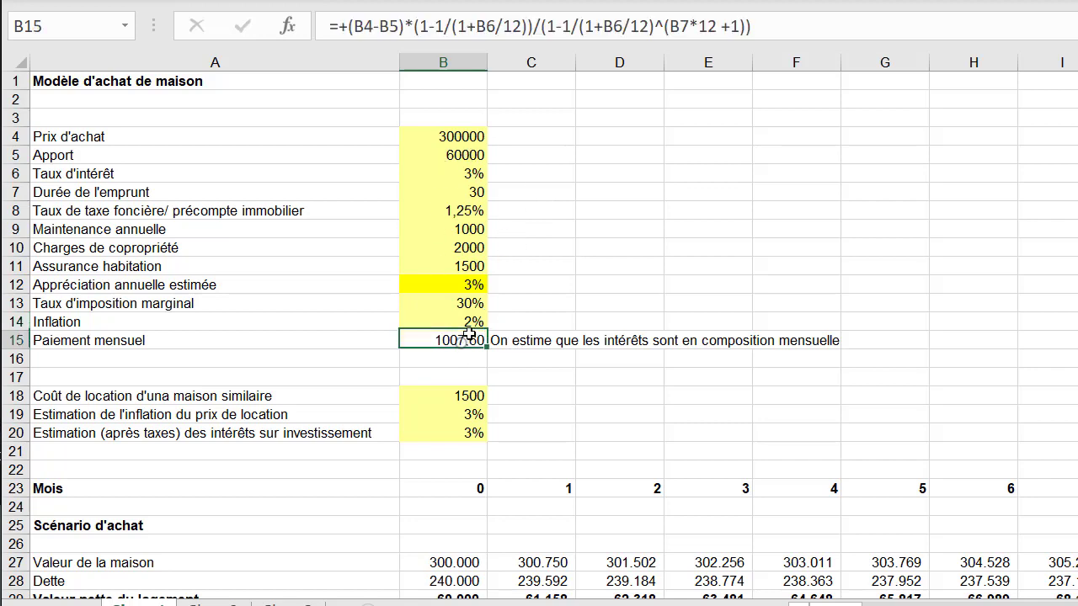
left_click(778, 23)
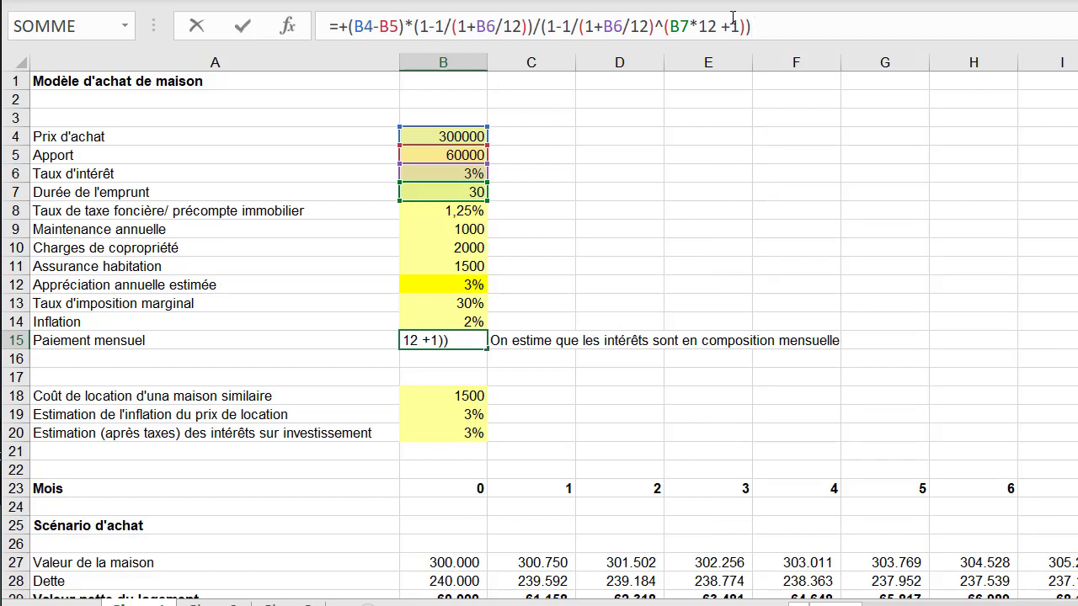
key("Return")
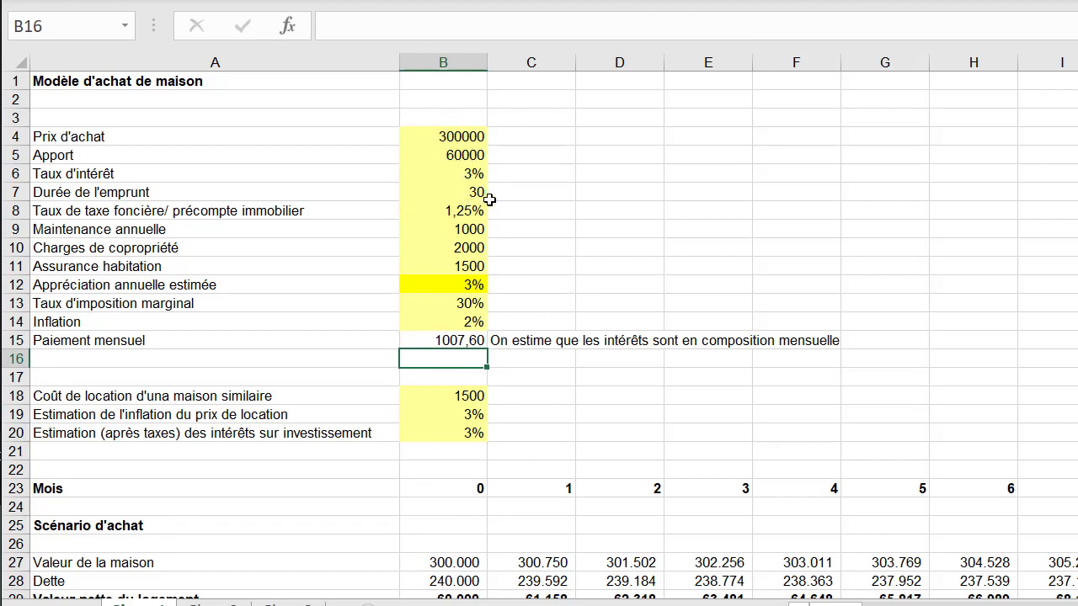
left_click(471, 339)
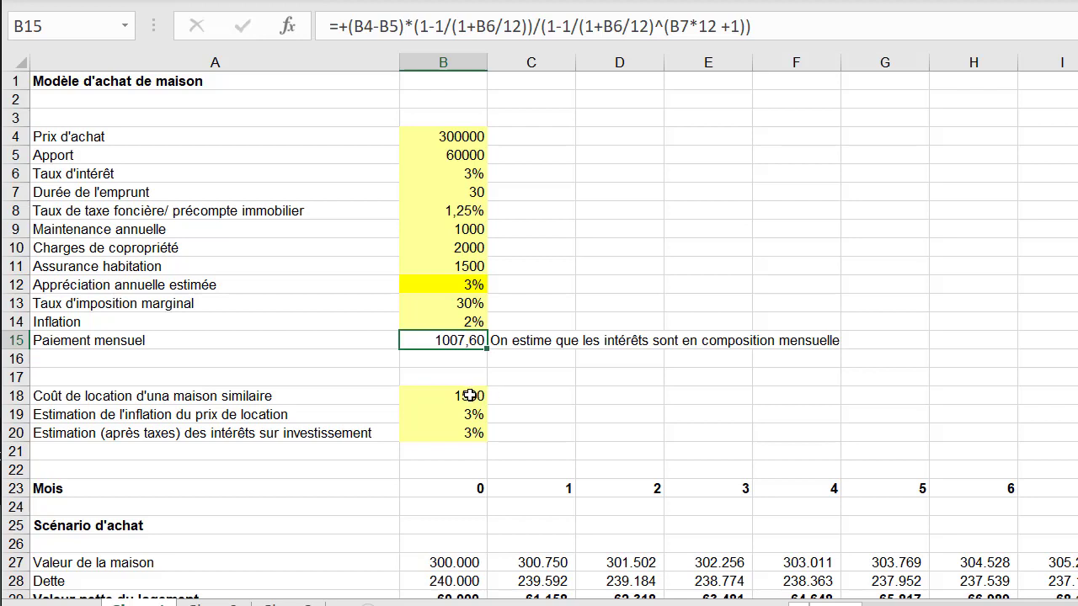
Examine the rental assumptions in B18:B20: rent for a similar house, rent inflation and after-tax investment return.
left_click(468, 395)
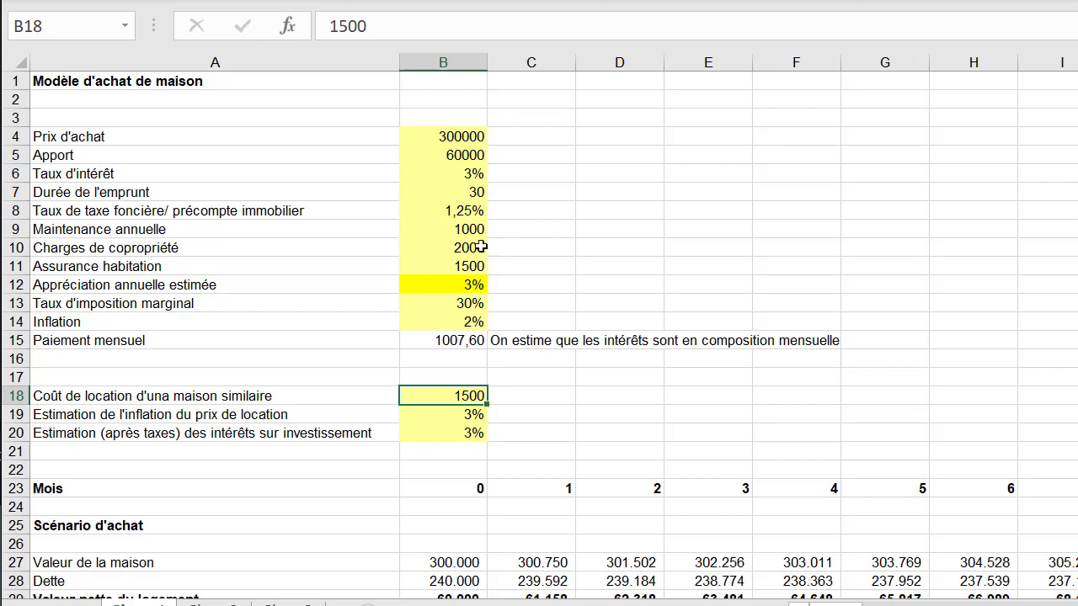
left_click(485, 416)
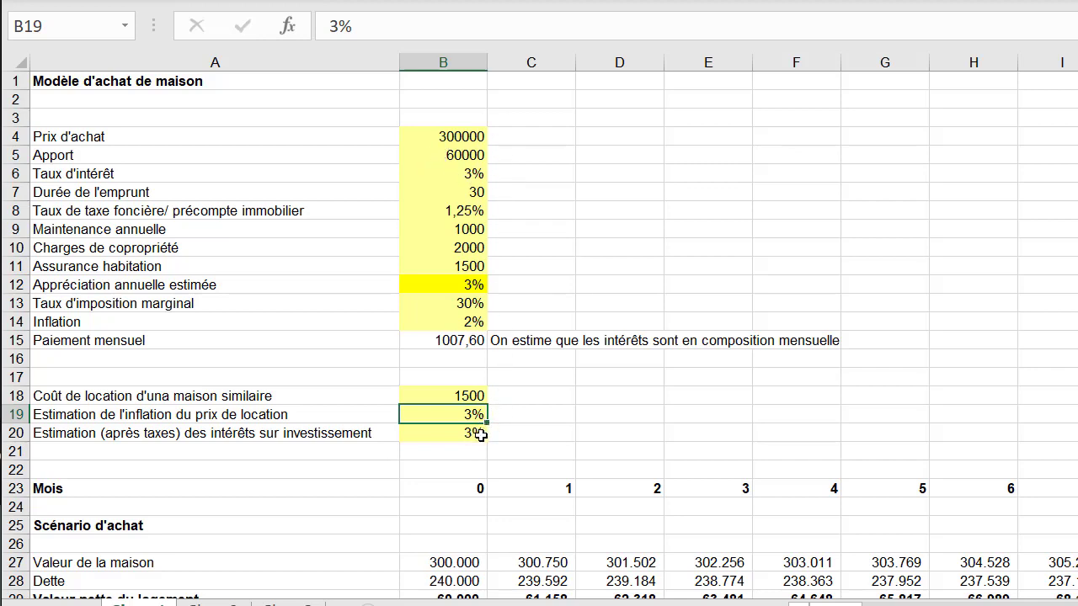
left_click(478, 433)
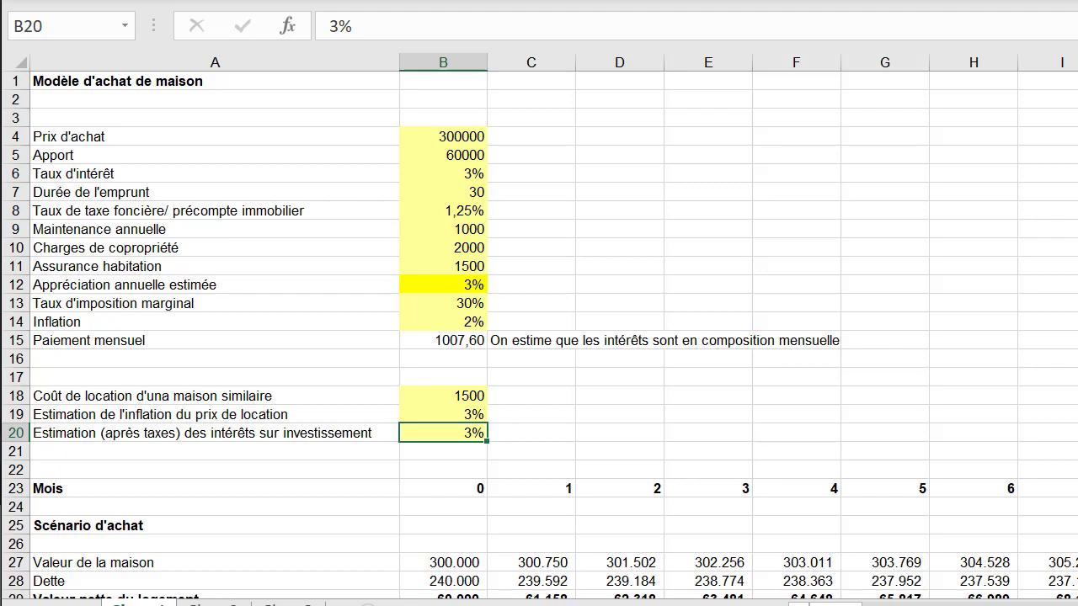
Examine the month 0 formulas of the purchase scenario for house value, debt and net home value in B27:B29.
scroll(539, 332, "down", 6)
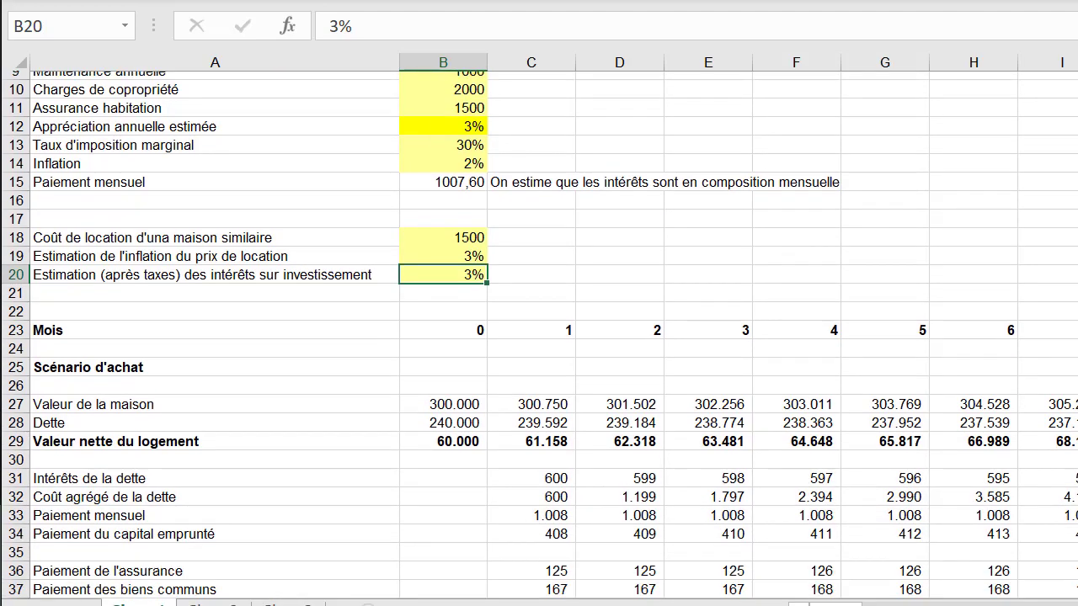
scroll(539, 333, "down", 1)
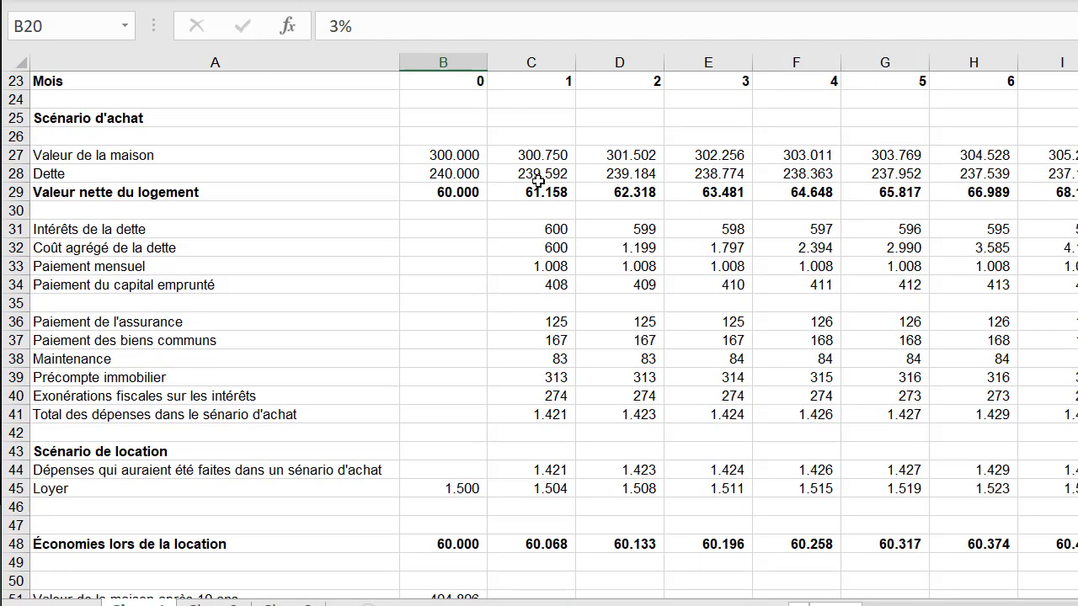
left_click(531, 247)
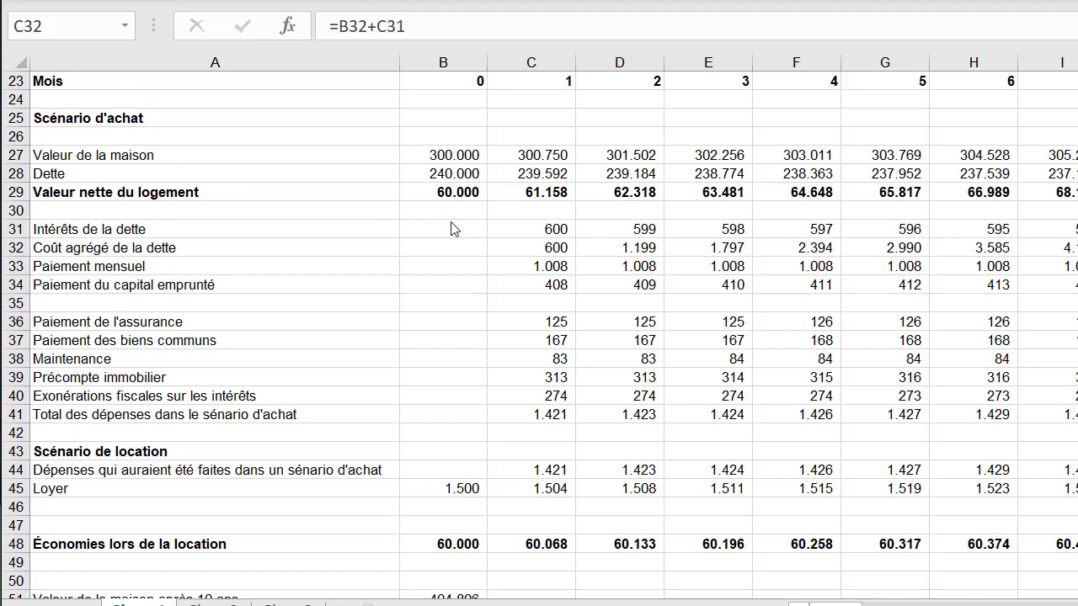
left_click(454, 153)
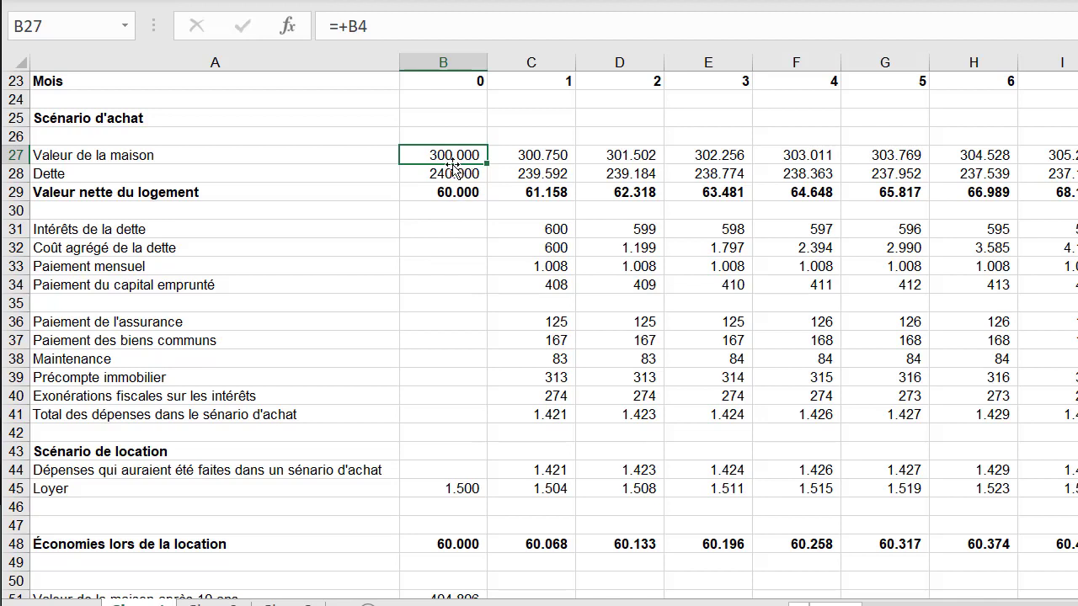
left_click(446, 174)
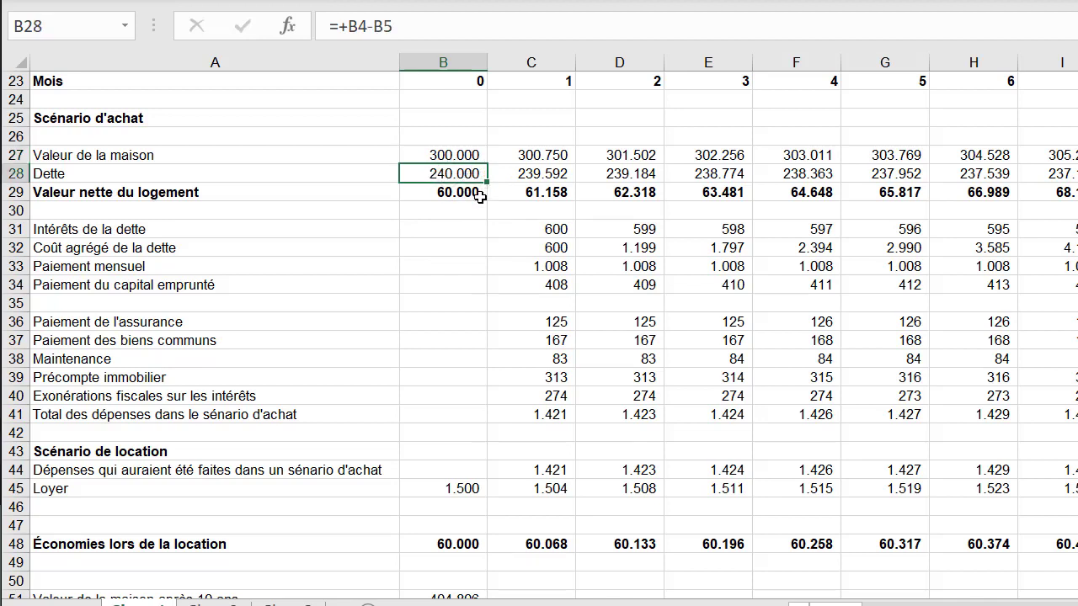
left_click(468, 192)
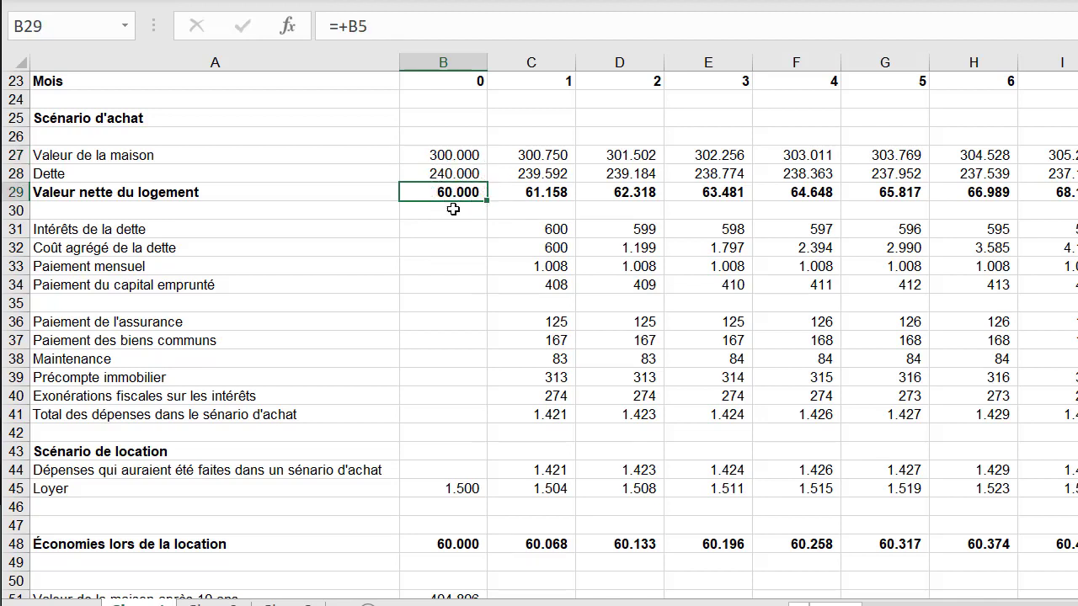
left_click(482, 132)
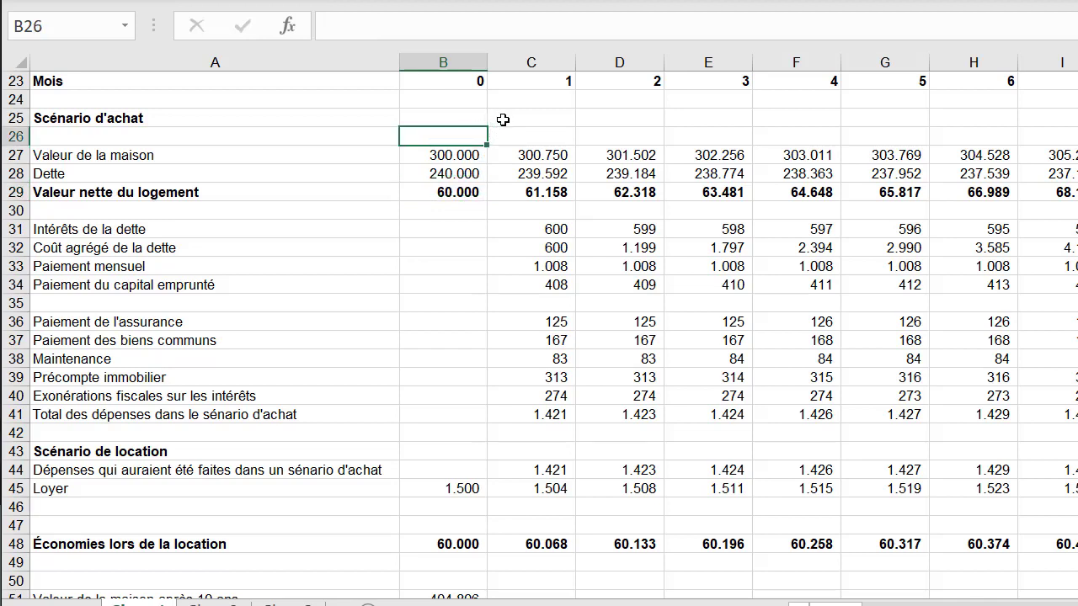
Inspect the month 1 house value formula in C27 and the debt formulas for months 0 to 4 in row 28.
left_click(548, 156)
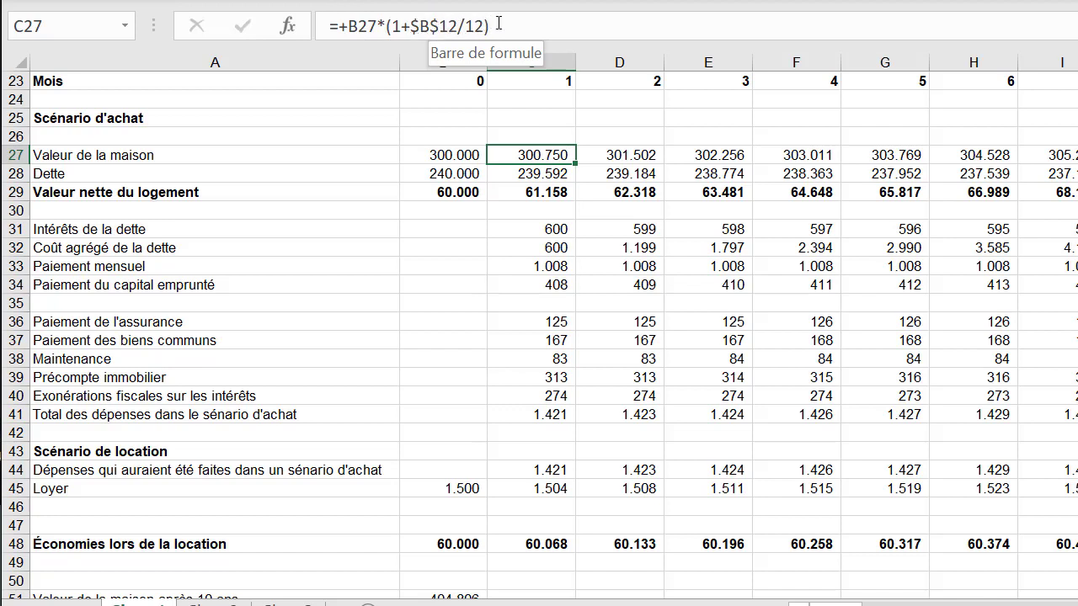
left_click(481, 169)
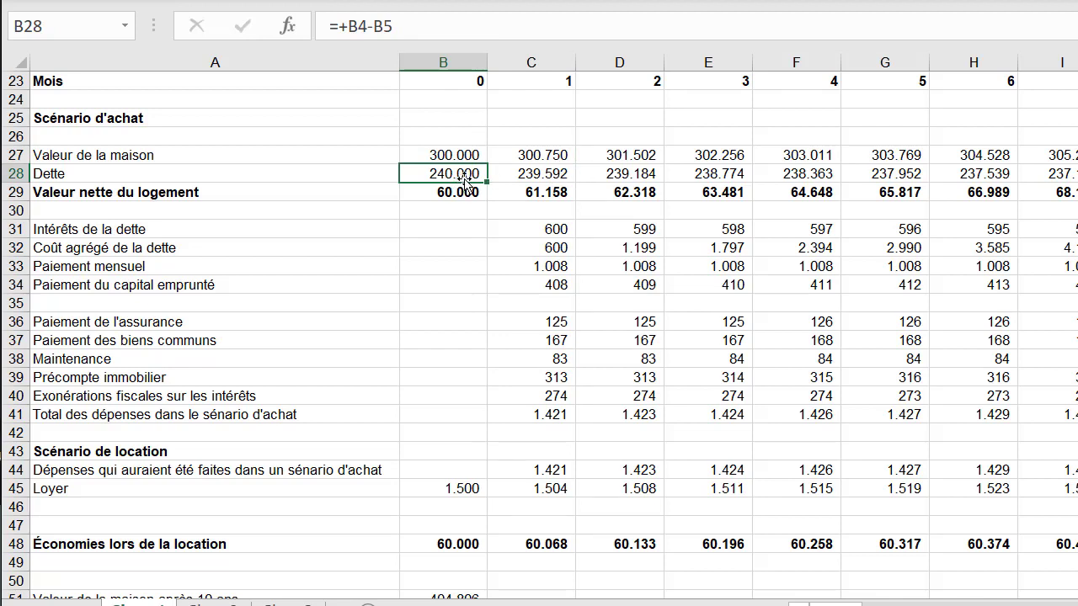
left_click(537, 172)
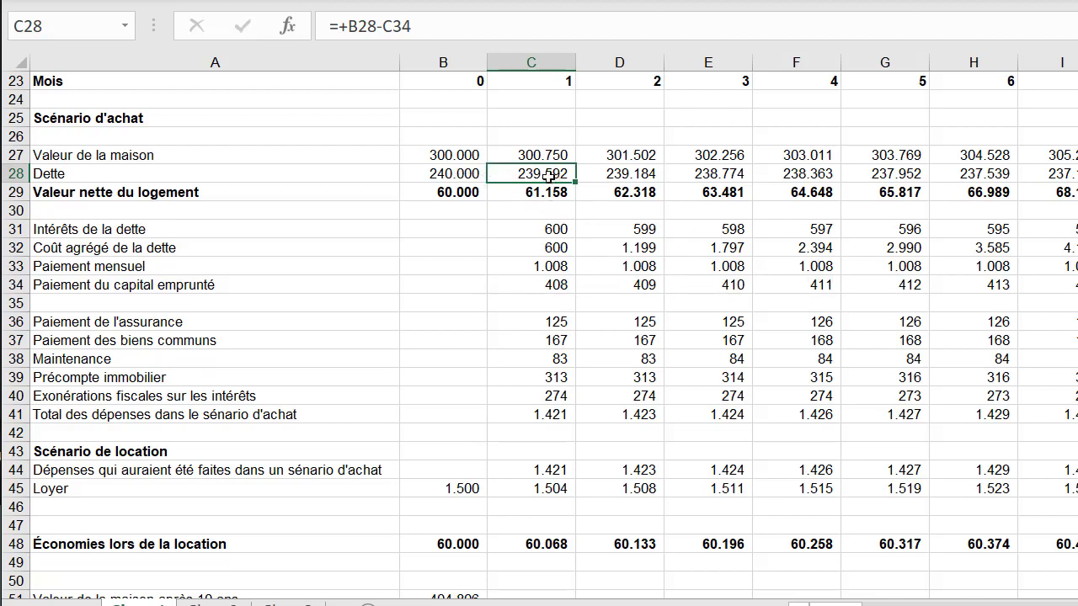
left_click(608, 175)
left_click(704, 174)
left_click(792, 174)
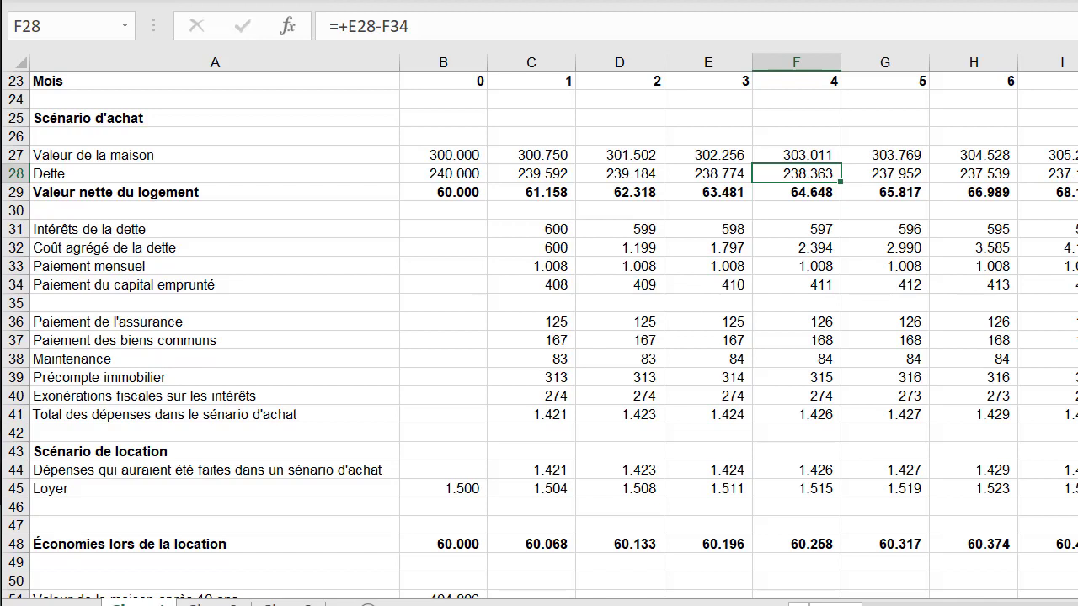
Check the aggregate debt cost in row 32, including the month 3 formula, and the net home value row.
left_click(180, 249)
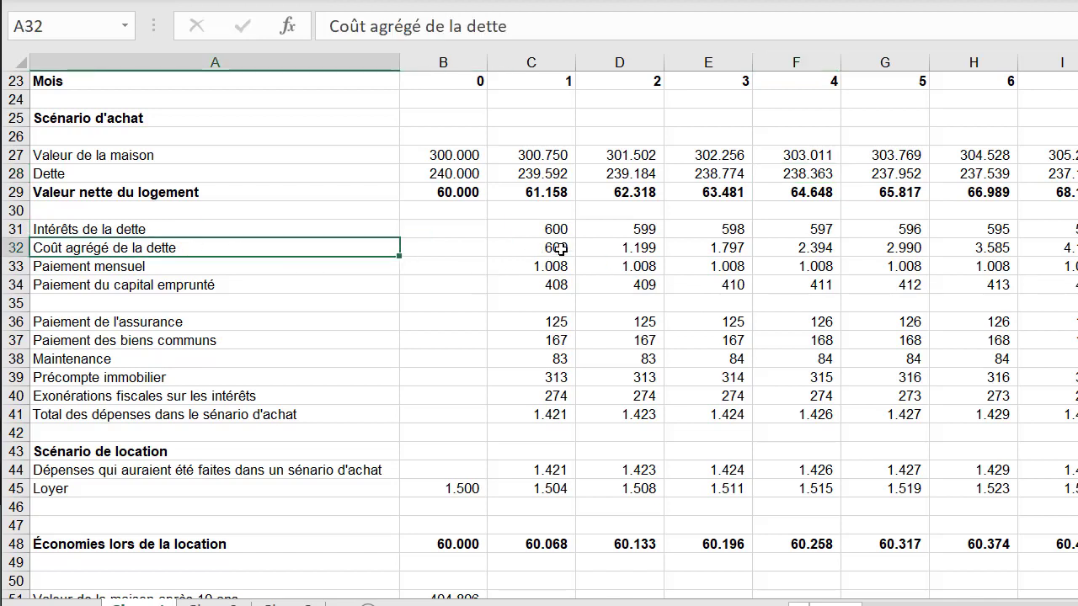
left_click(708, 244)
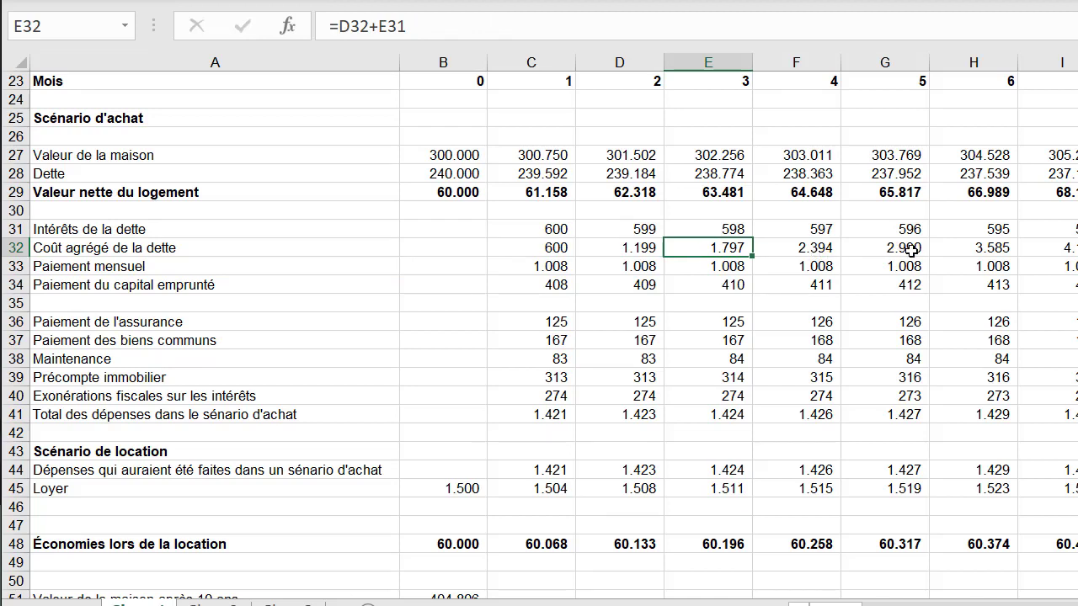
left_click(278, 192)
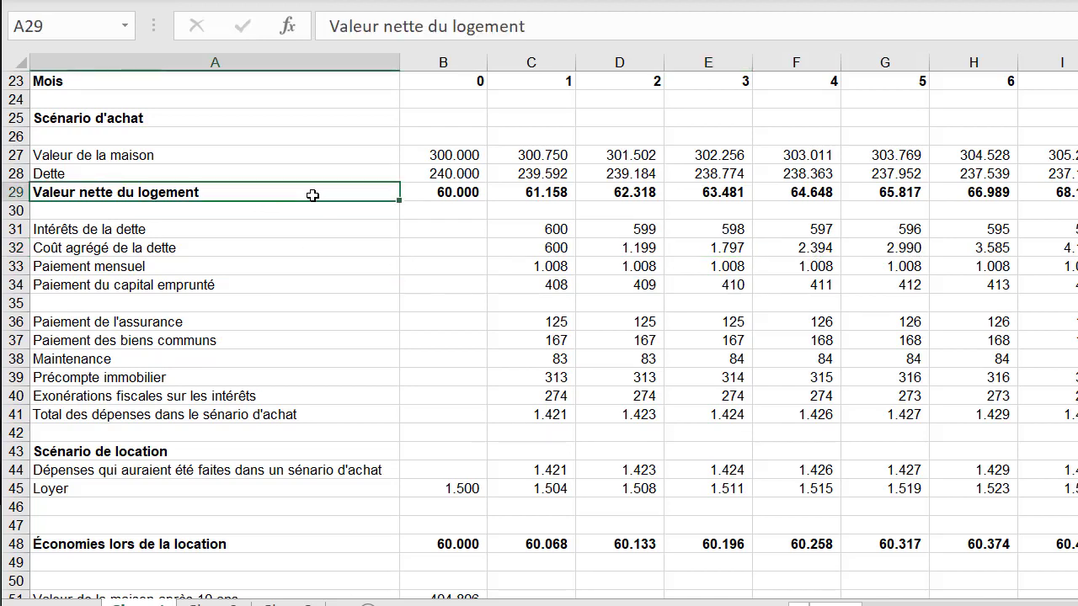
Inspect the net home value formulas in B29:C29 and the month 1 interest, monthly payment and principal repayment formulas in C31, C33 and C34.
left_click(473, 192)
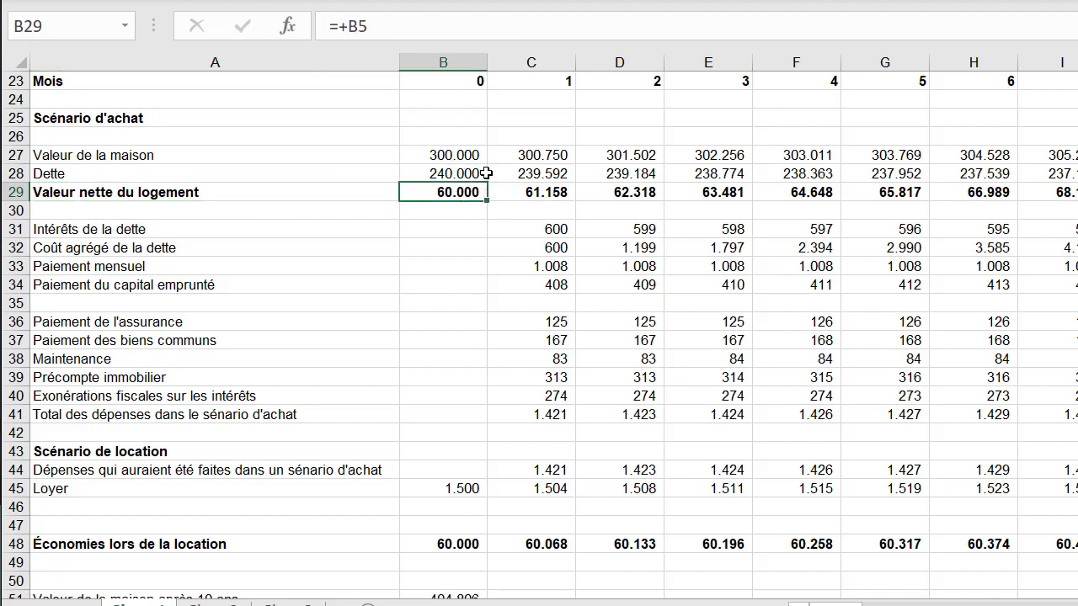
left_click(547, 189)
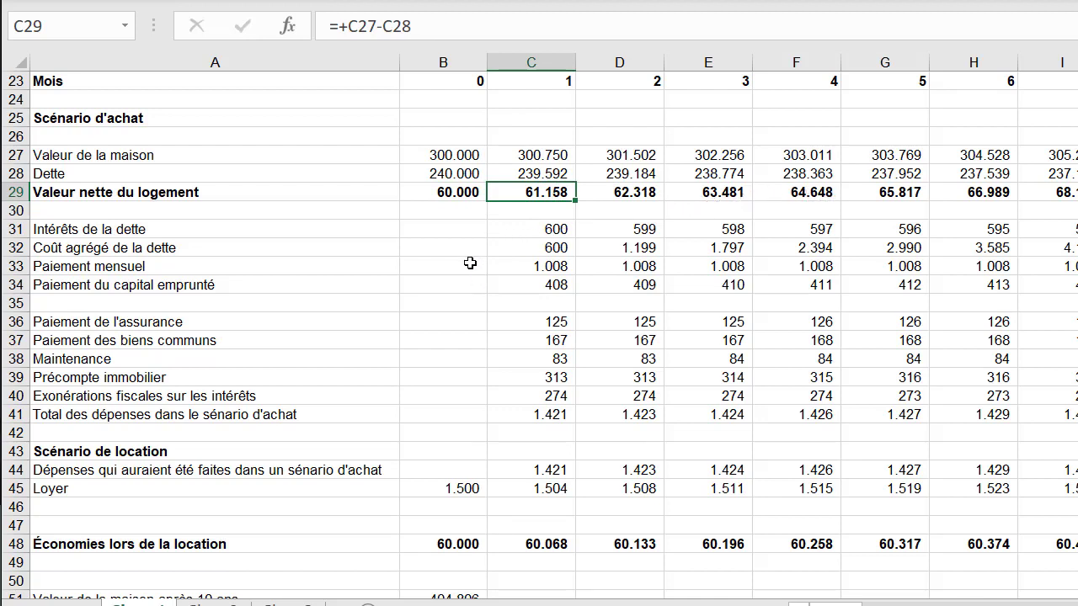
left_click(555, 228)
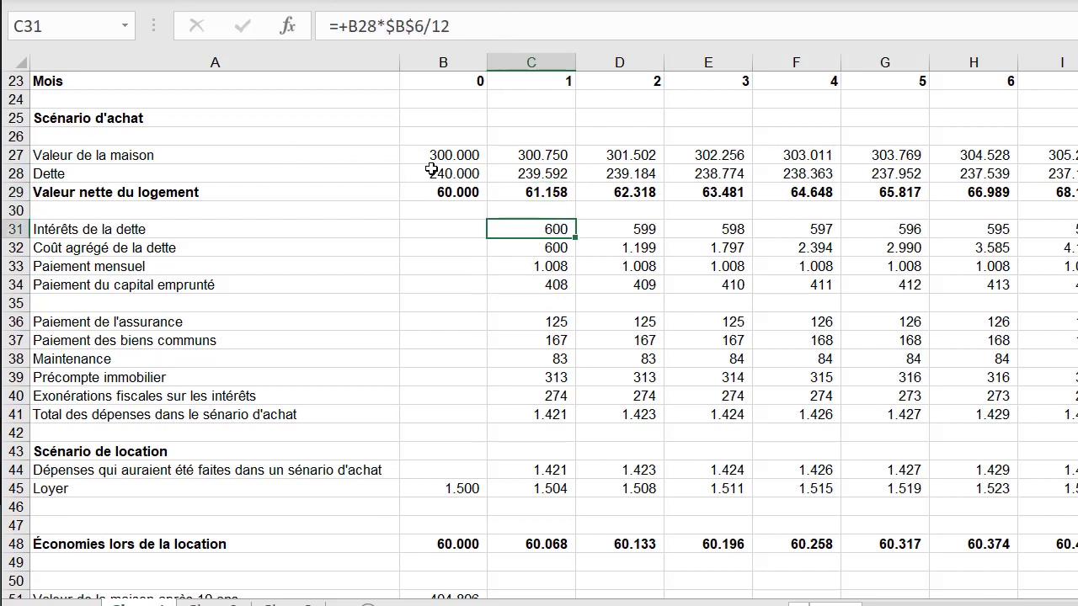
left_click(557, 266)
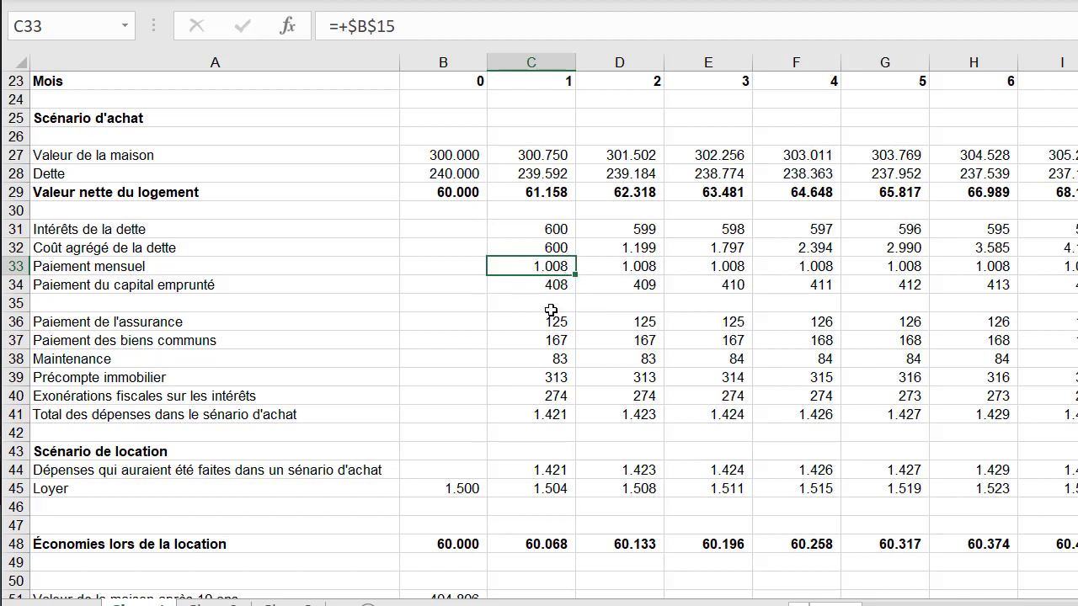
left_click(556, 286)
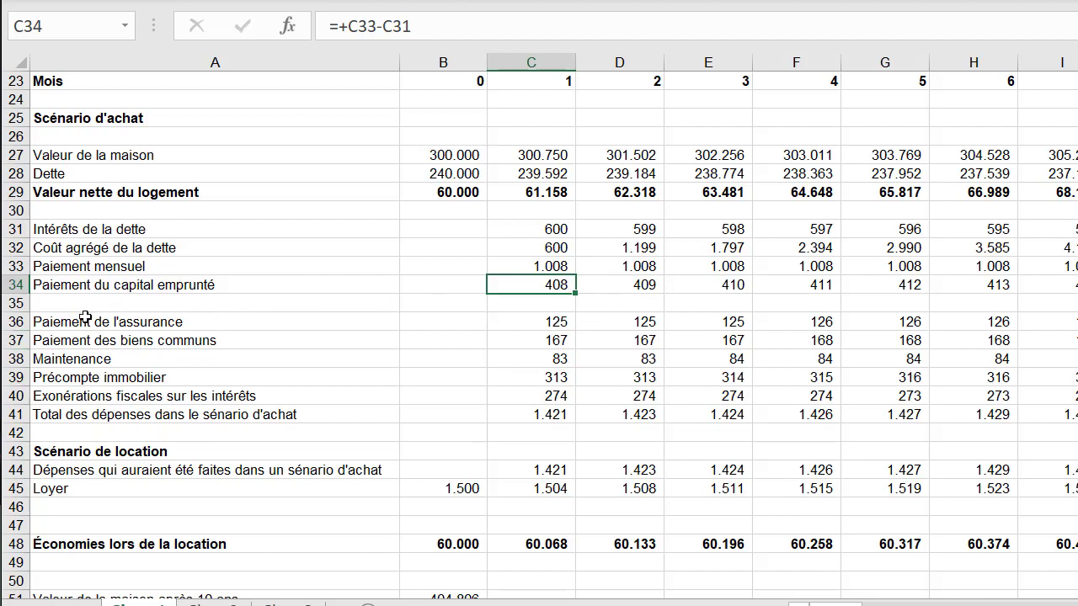
Check the insurance, common charges and maintenance formulas in rows 36 to 38 across months 1 to 3.
left_click(556, 322)
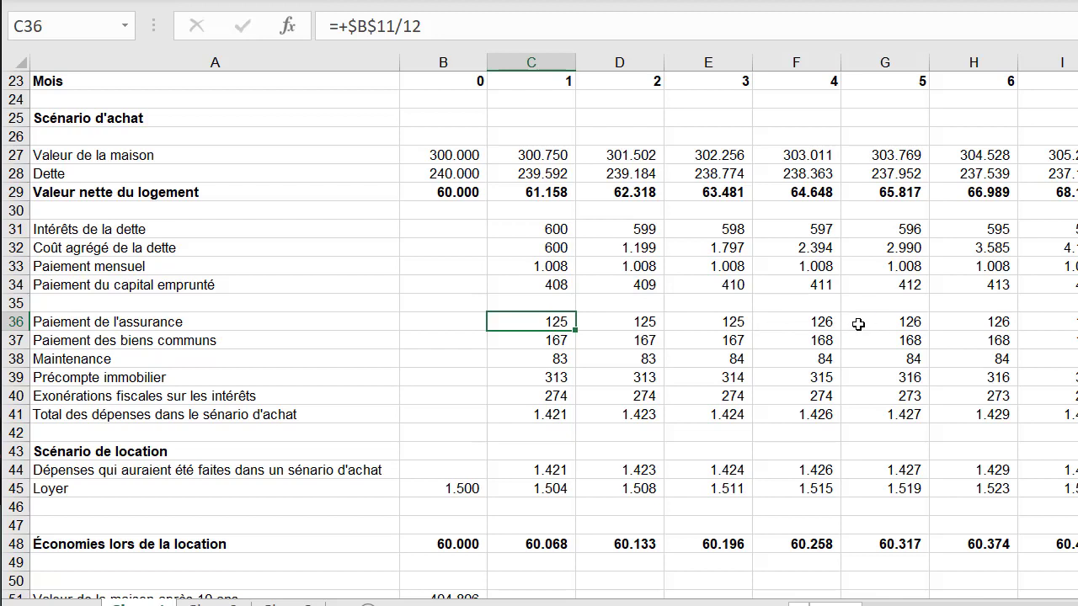
left_click(723, 320)
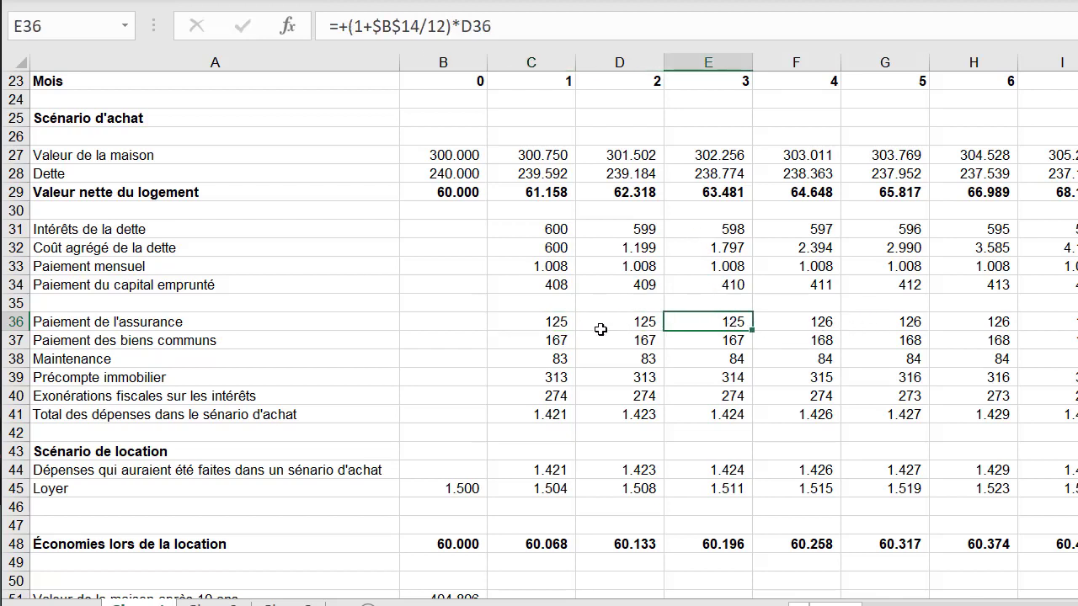
left_click(634, 340)
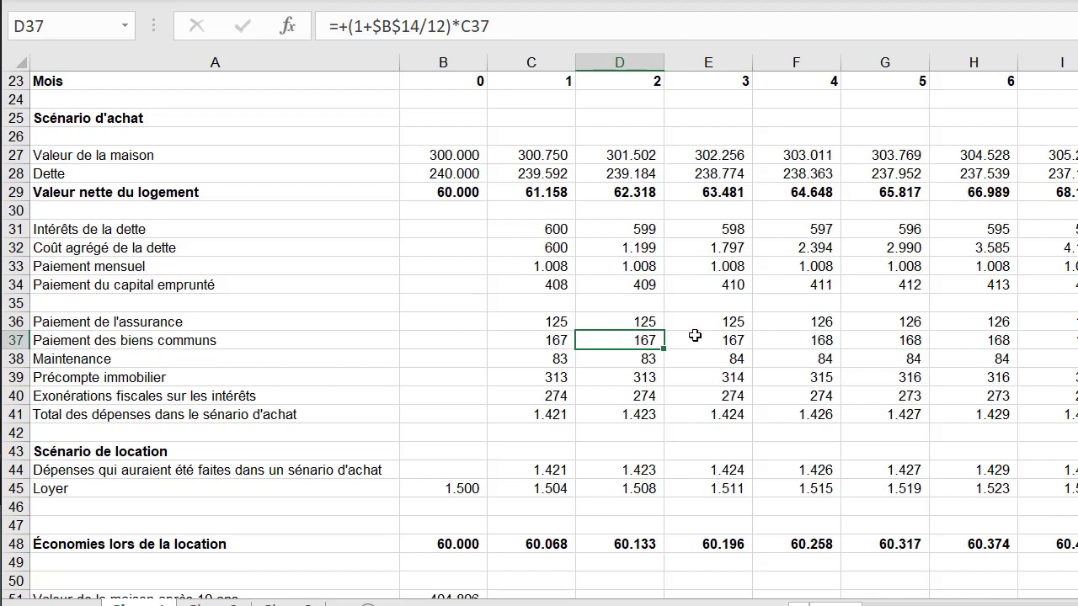
left_click(640, 358)
left_click(707, 357)
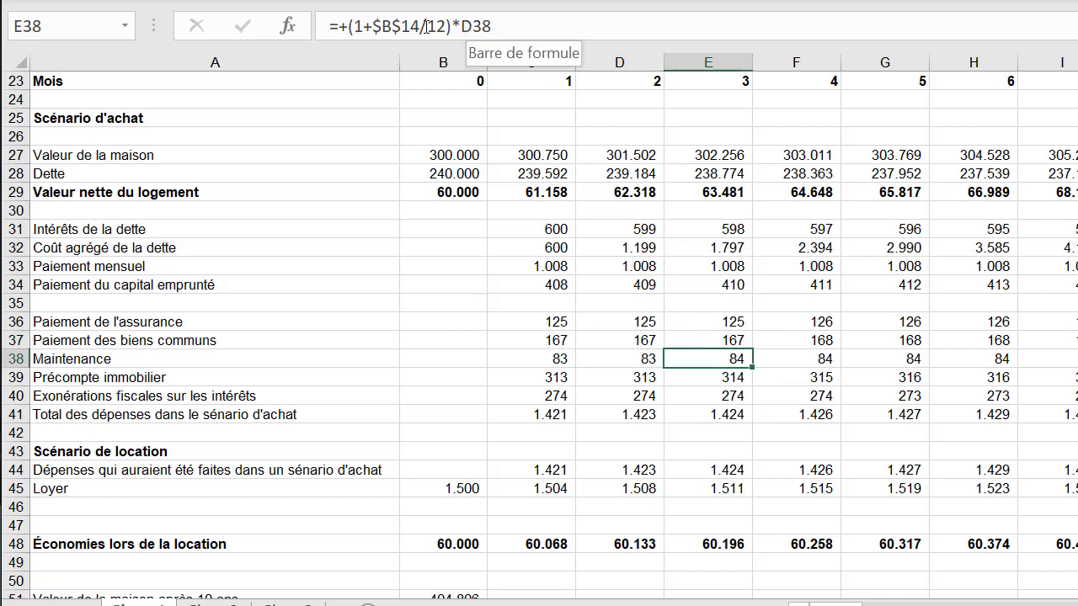
Examine the property tax formulas in C39:D39, the tax exemption formula in C40 and the total purchase expenses row.
left_click(557, 378)
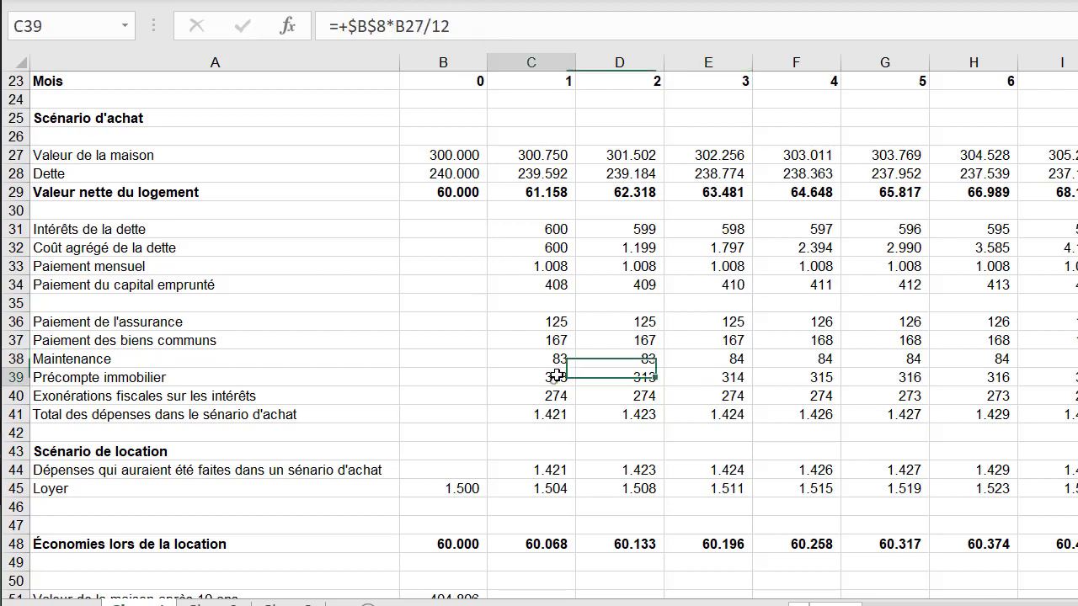
left_click(648, 376)
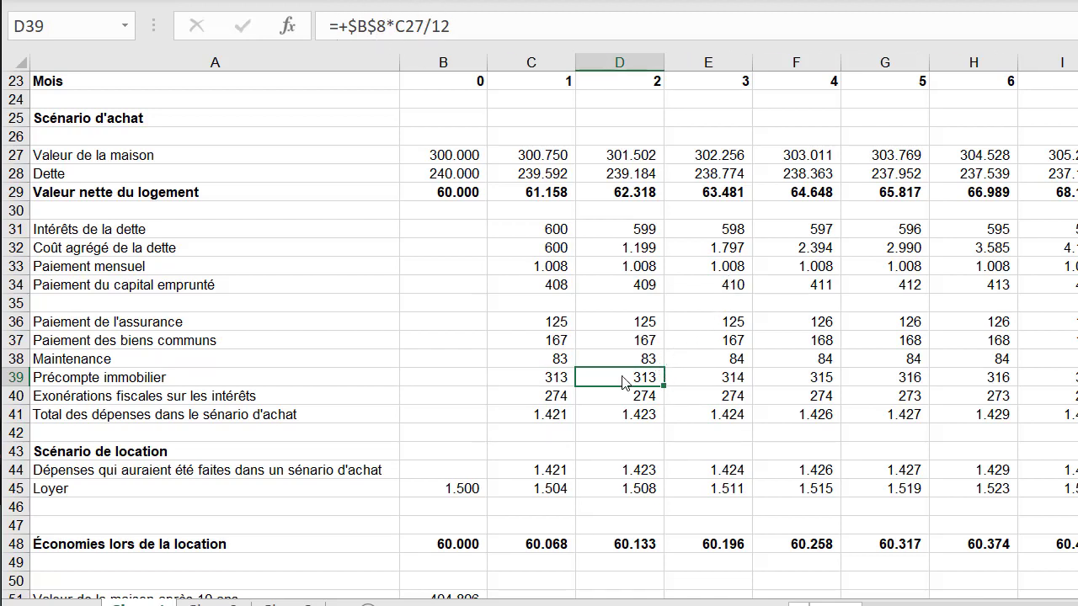
left_click(551, 396)
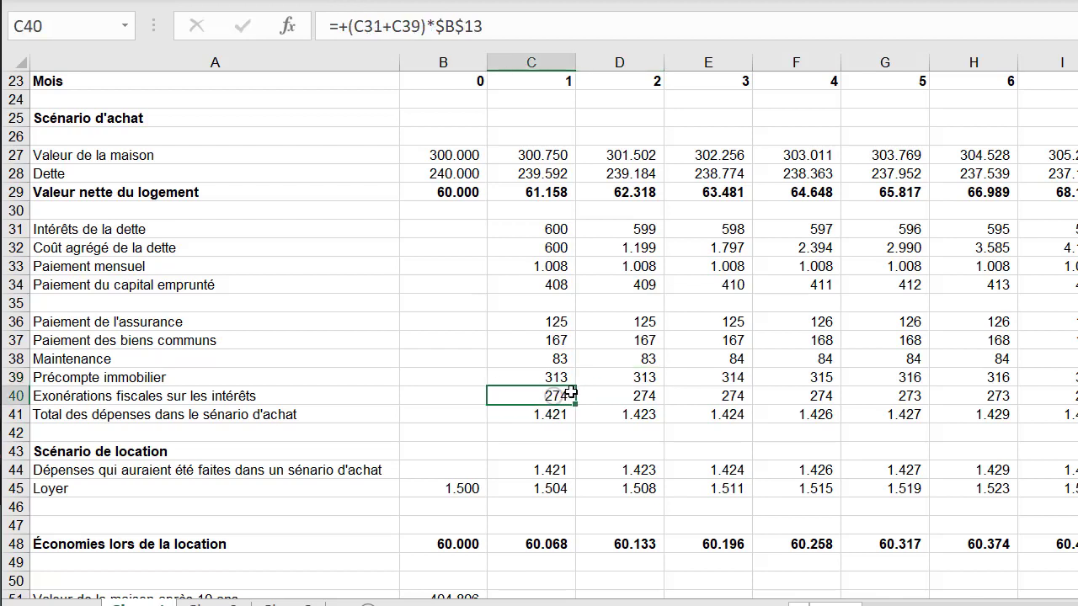
left_click(623, 377)
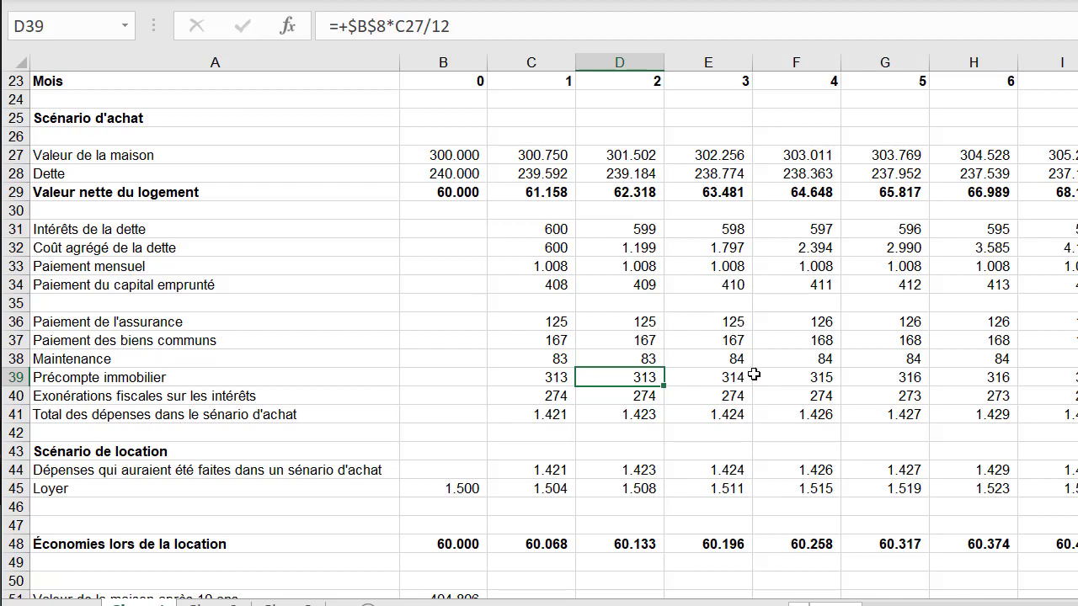
left_click(359, 395)
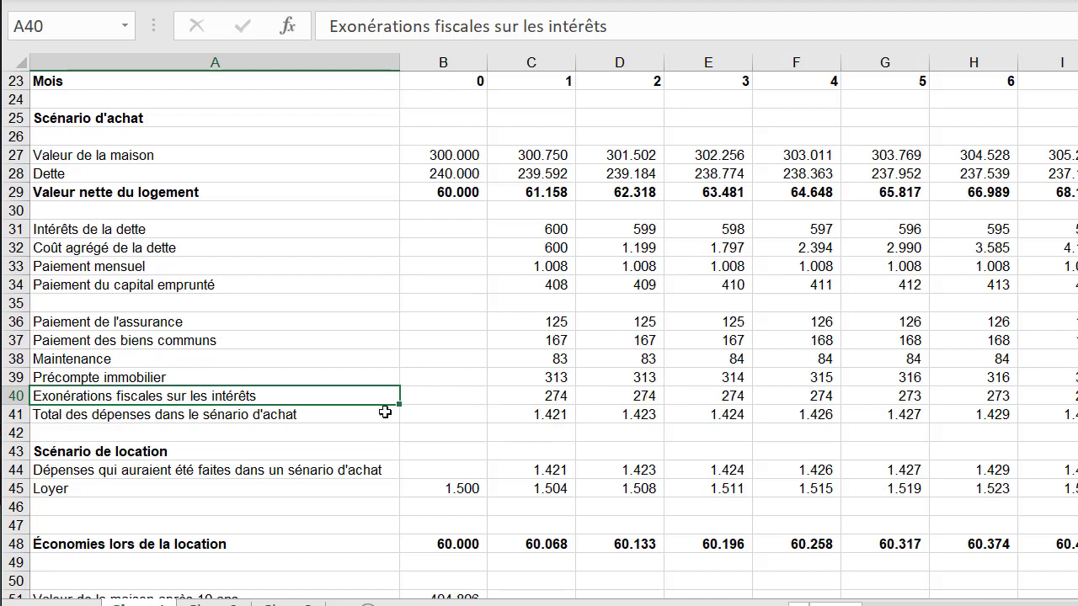
left_click(333, 413)
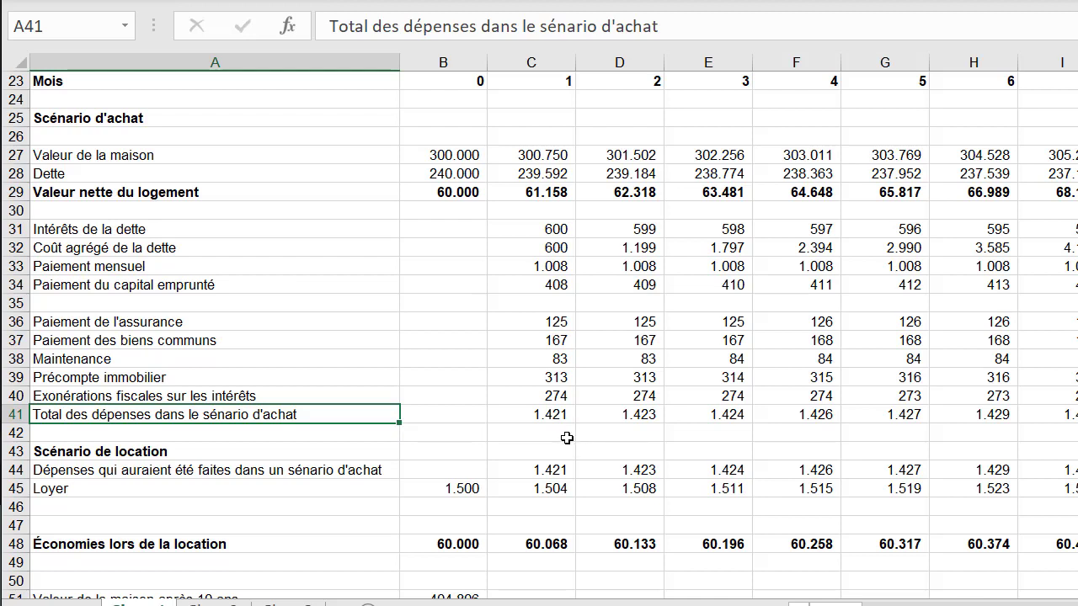
Review the rental scenario's expense, rent and savings rows, and compare the C48 savings formula with the input assumptions.
left_click(81, 139)
left_click(135, 452)
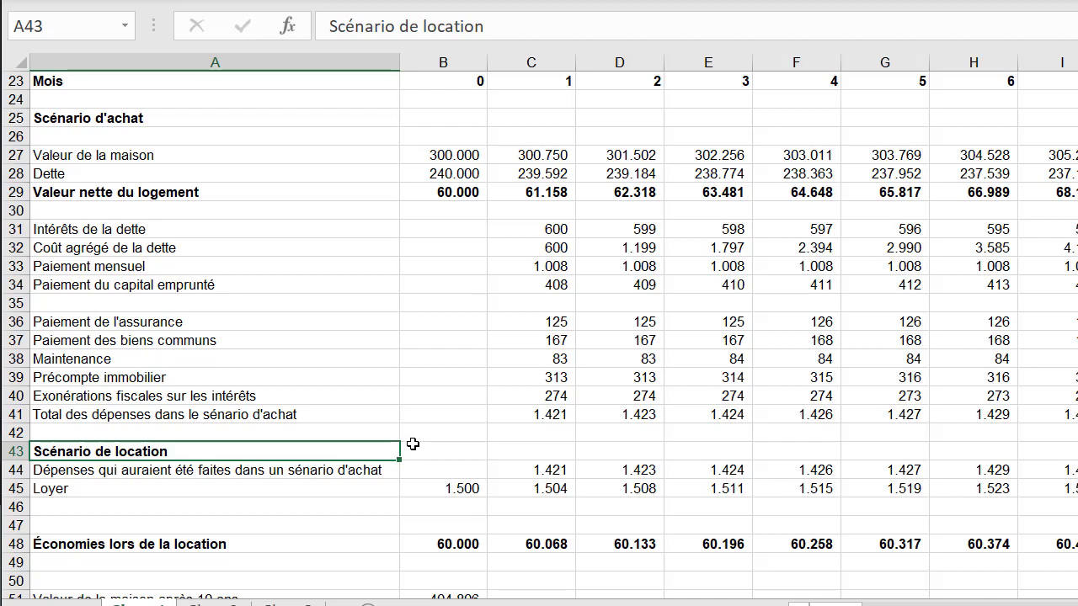
left_click(362, 488)
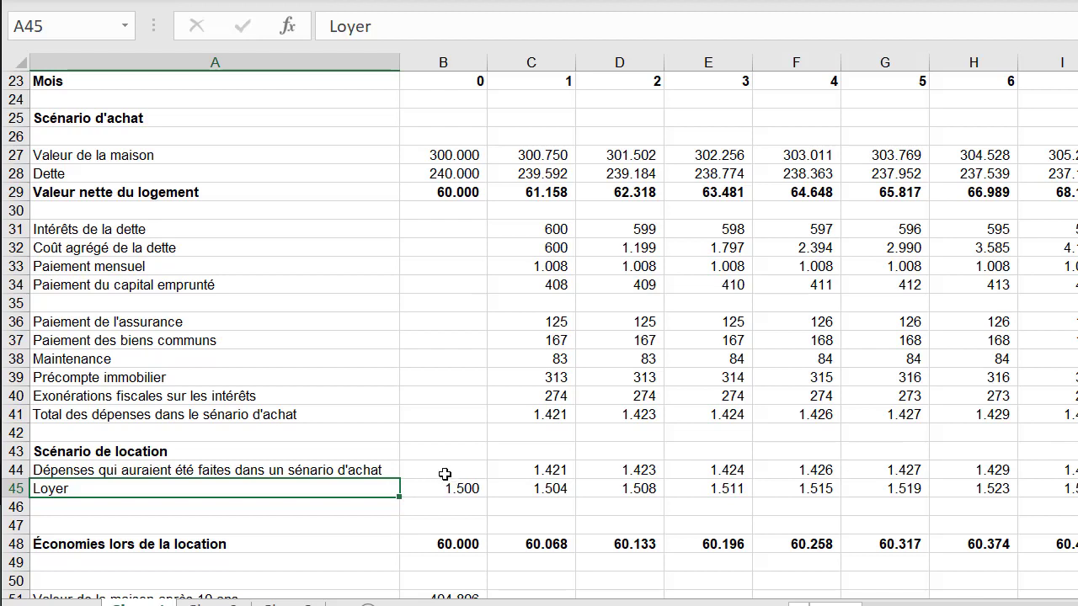
left_click(394, 471)
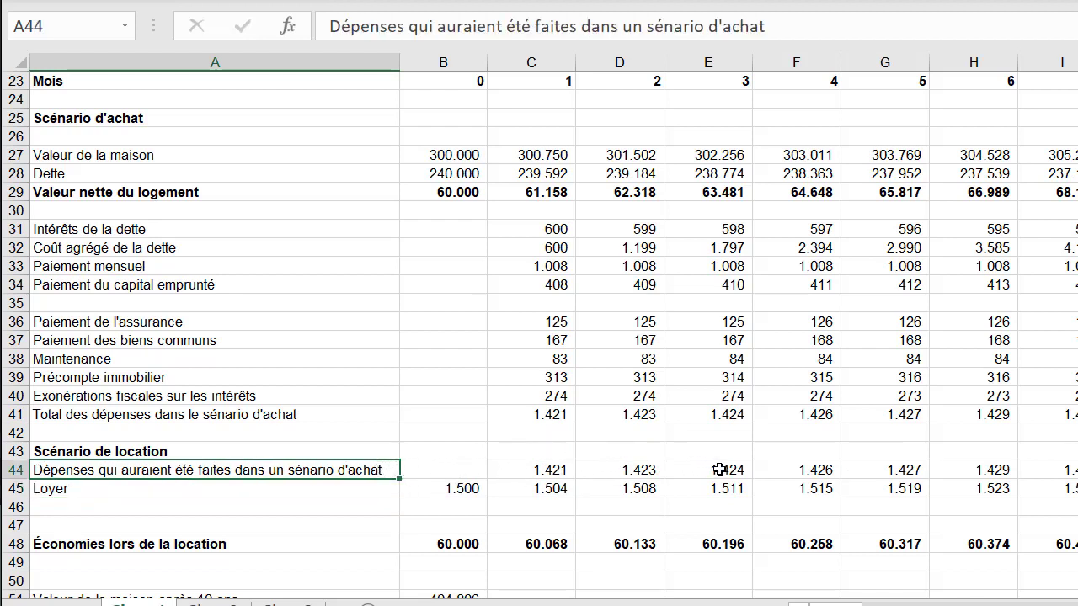
left_click(320, 544)
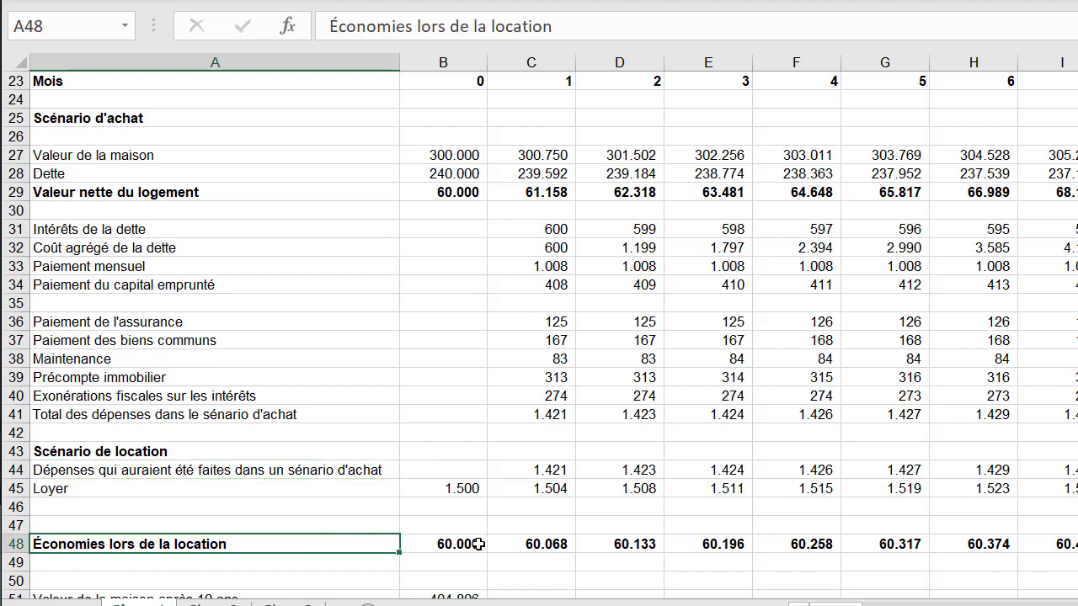
left_click(537, 545)
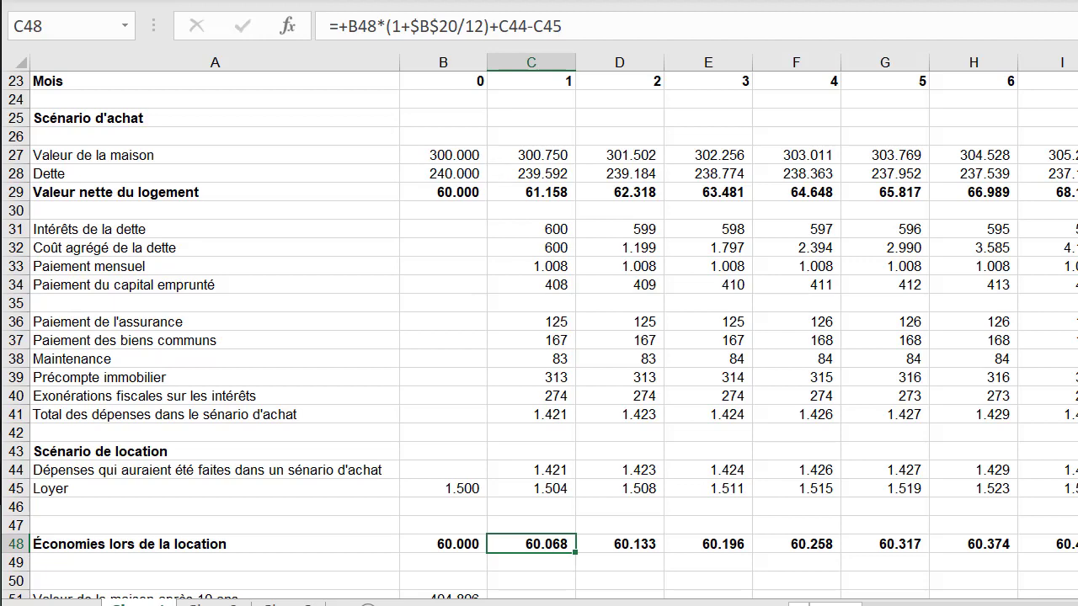
scroll(539, 337, "down", 1)
scroll(539, 337, "up", 7)
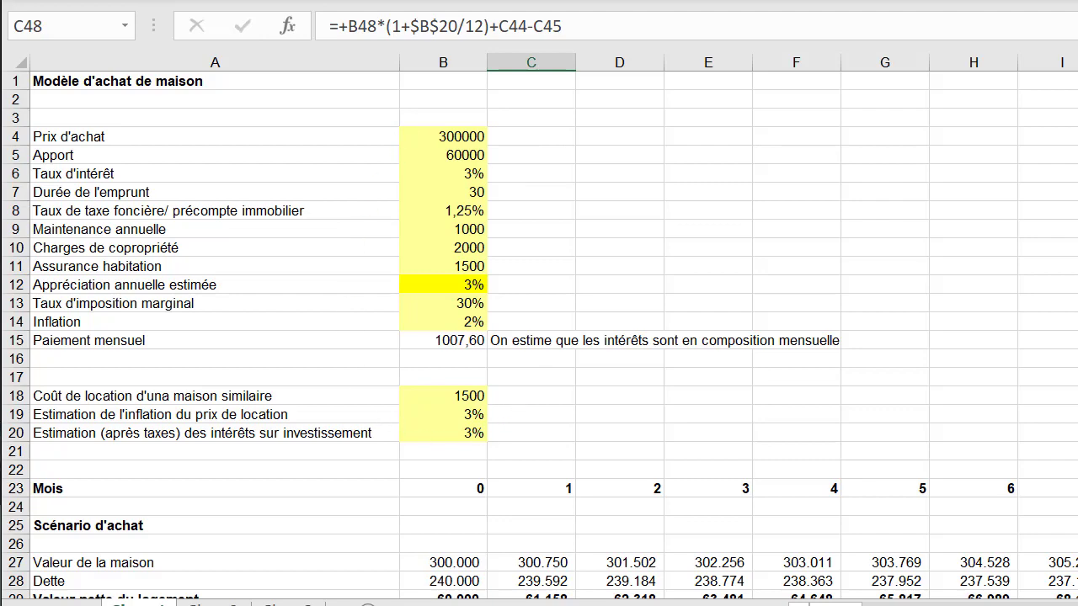
Inspect the 10-year formulas in B51:B55 for house value, debt, net value, sale transaction costs and net sale revenue.
scroll(539, 337, "down", 5)
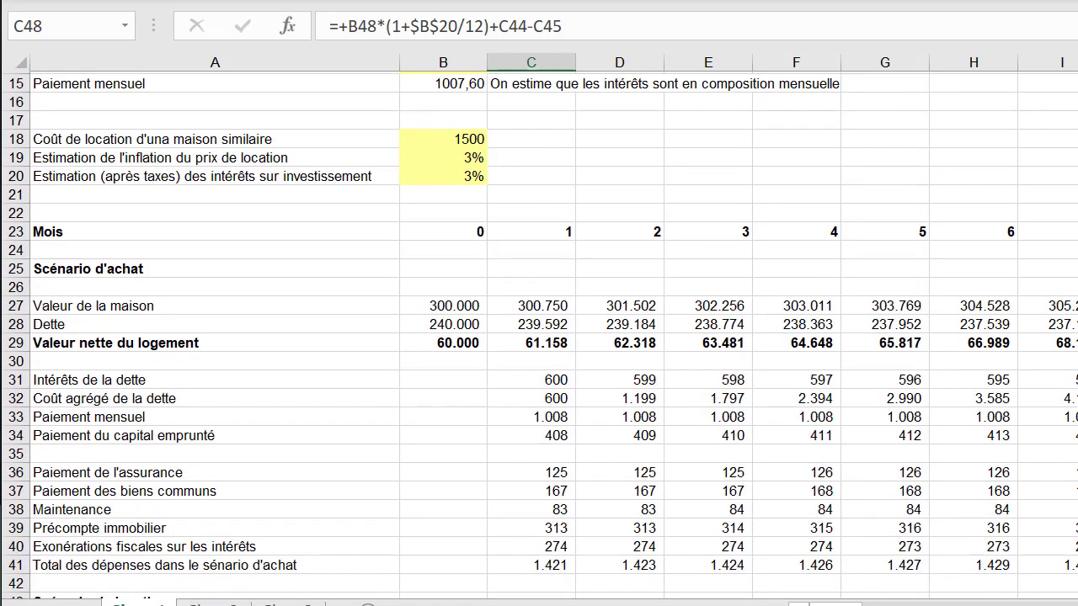
scroll(539, 337, "down", 8)
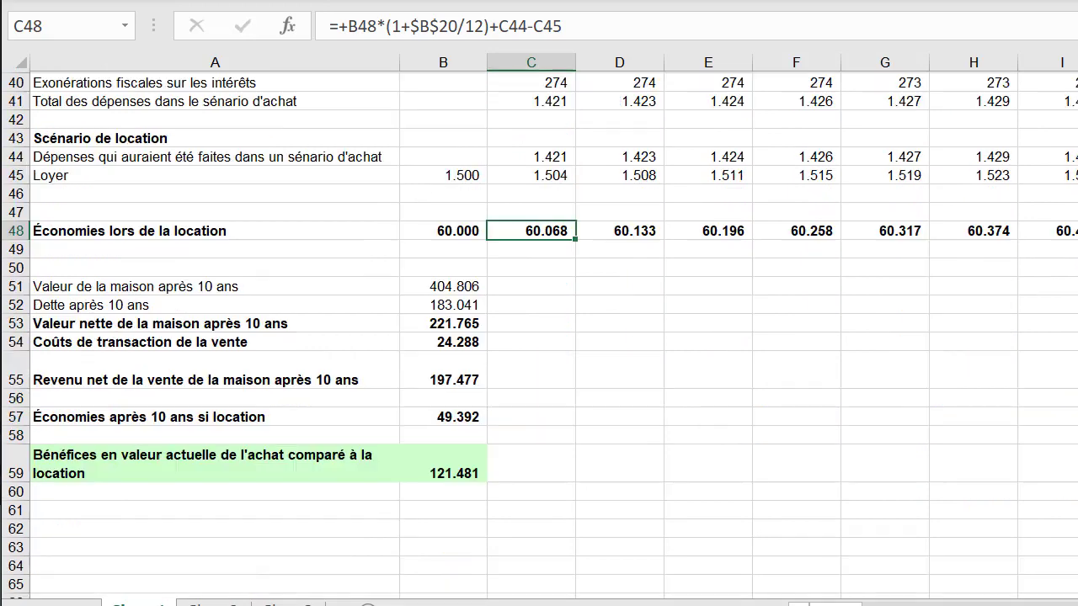
scroll(538, 337, "down", 1)
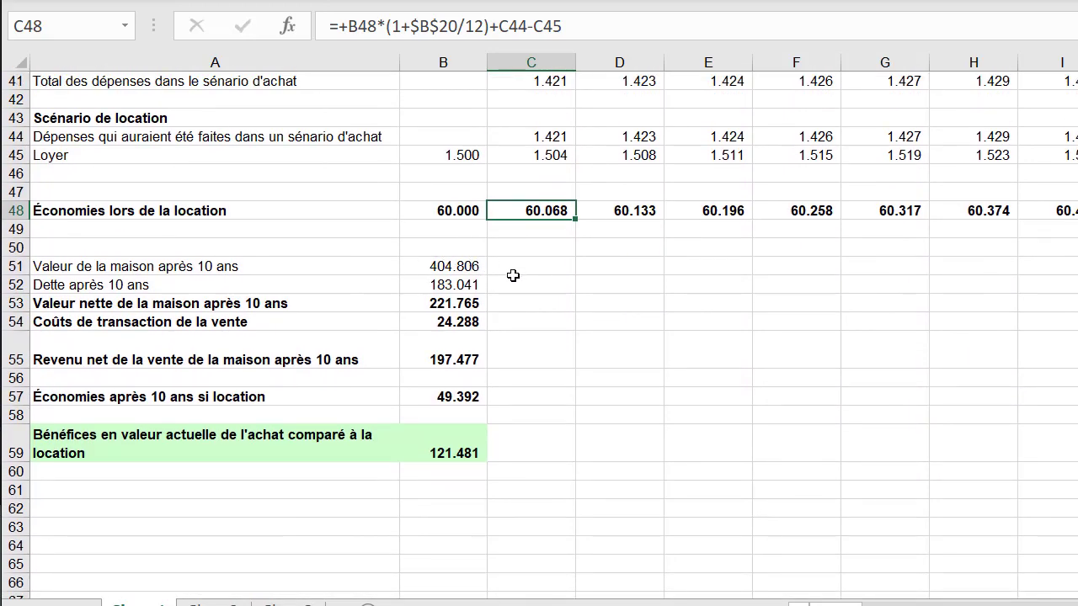
left_click(466, 268)
left_click(472, 285)
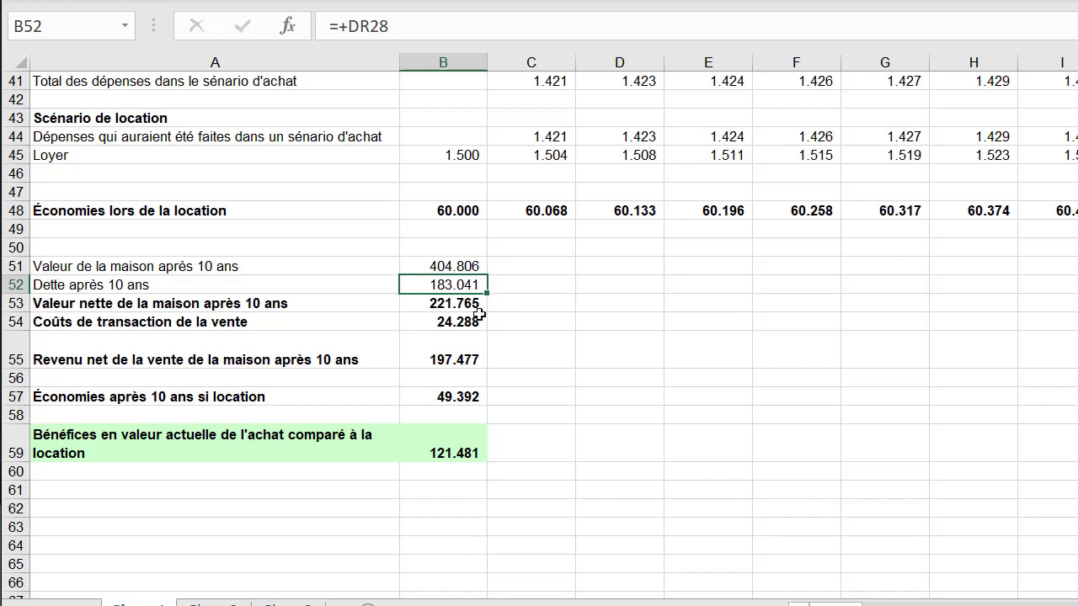
left_click(478, 303)
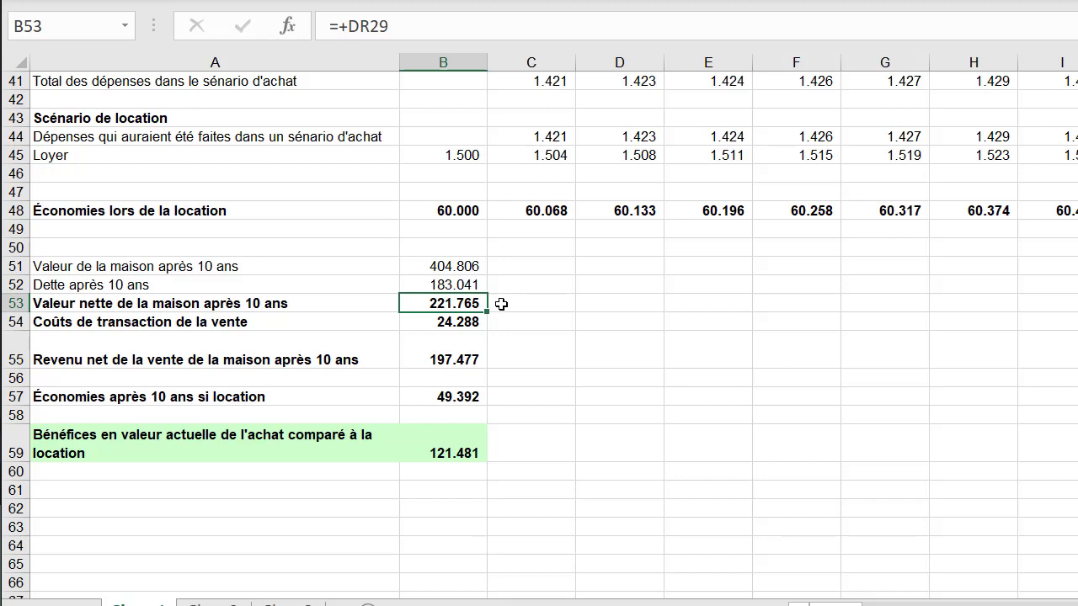
left_click(450, 323)
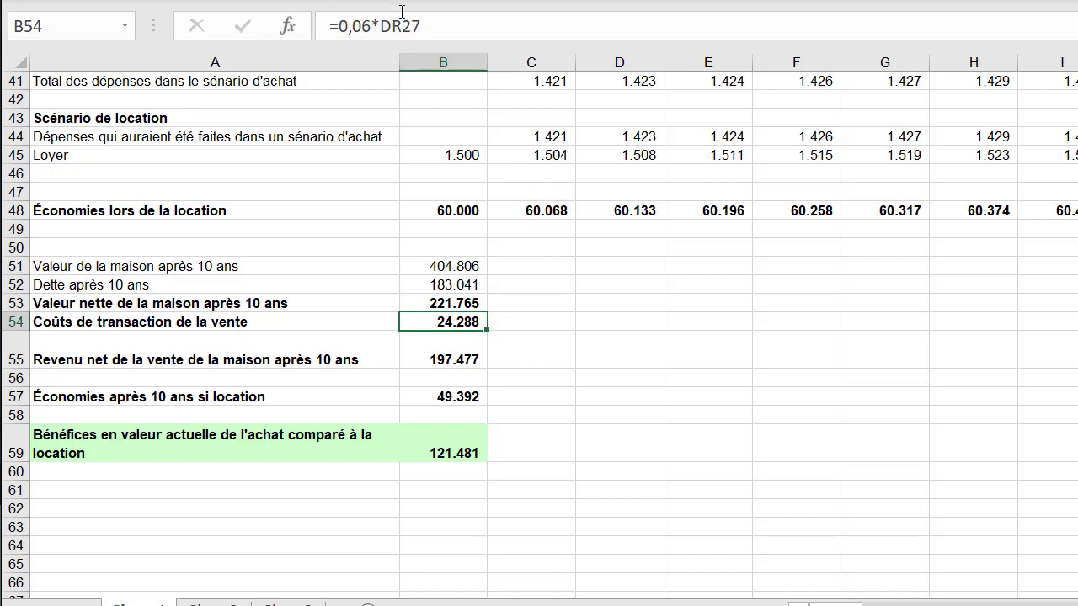
left_click(476, 344)
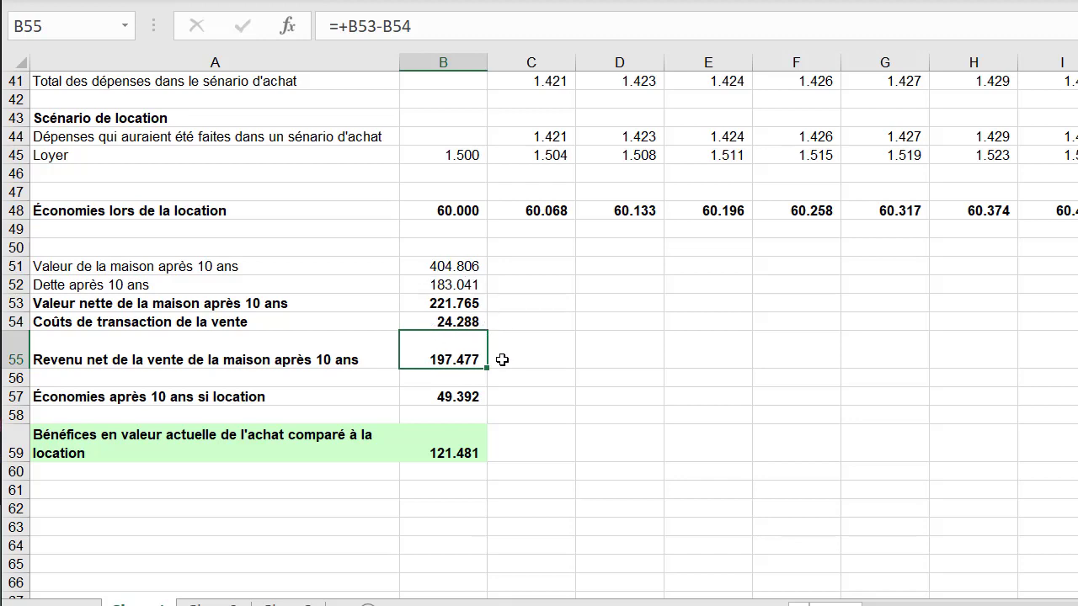
Examine the 10-year rental savings formula in B57 and the present-value benefit of buying versus renting in B59.
left_click(476, 395)
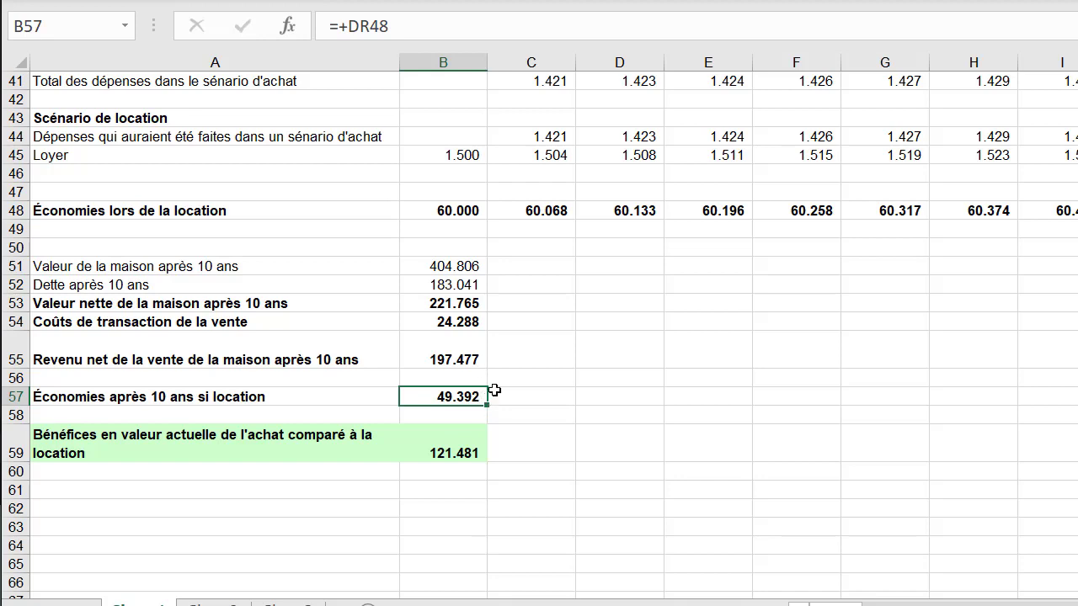
left_click(464, 445)
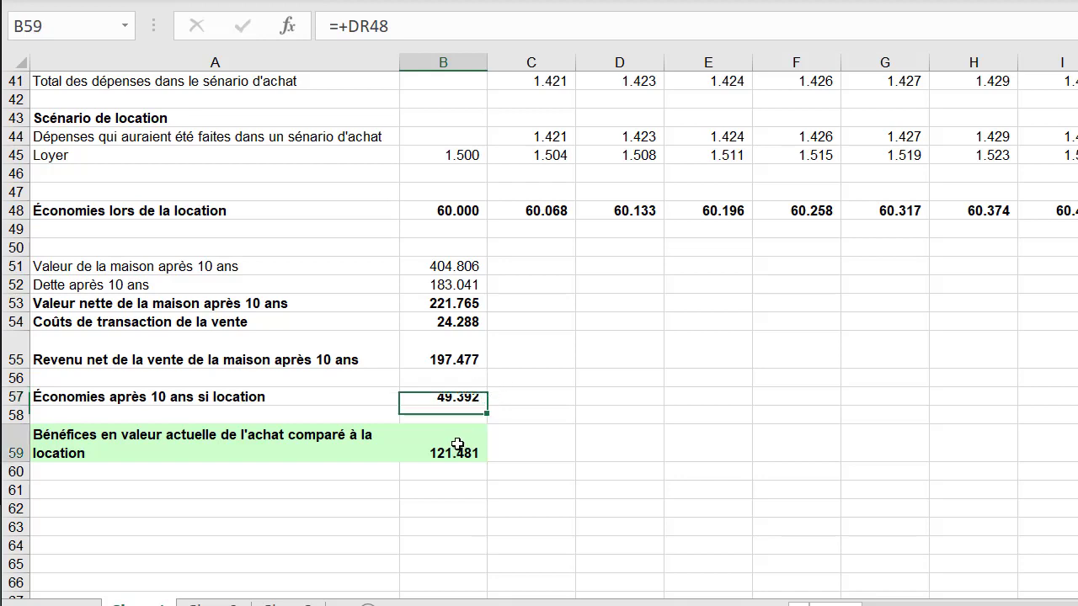
left_click(368, 431)
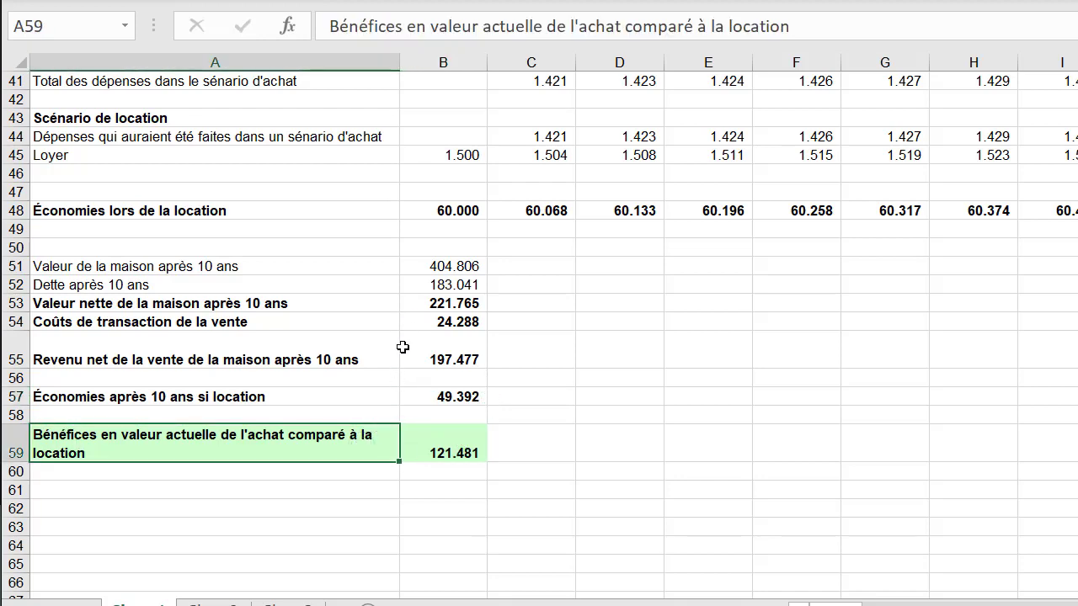
left_click(467, 444)
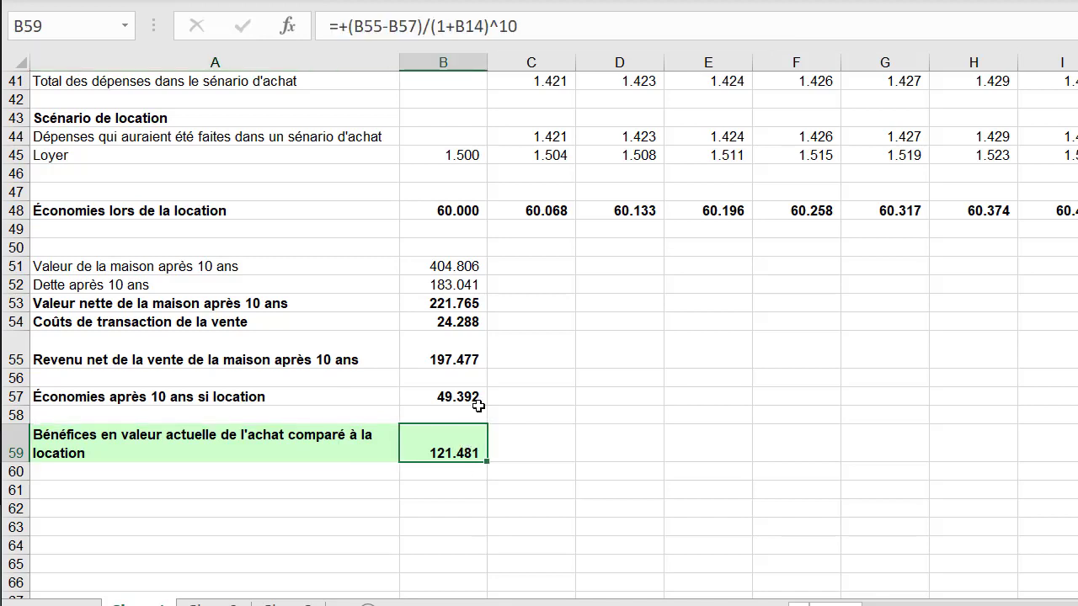